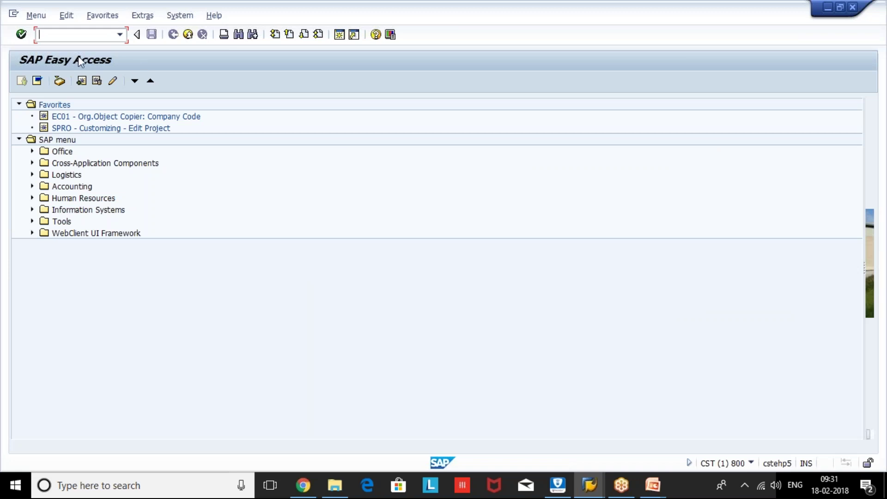
# Open the SAP reference IMG from the SPRO favourite and expand Logistics Execution in the implementation guide.
pyautogui.click(82, 35)
pyautogui.doubleClick(59, 125)
pyautogui.click(70, 81)
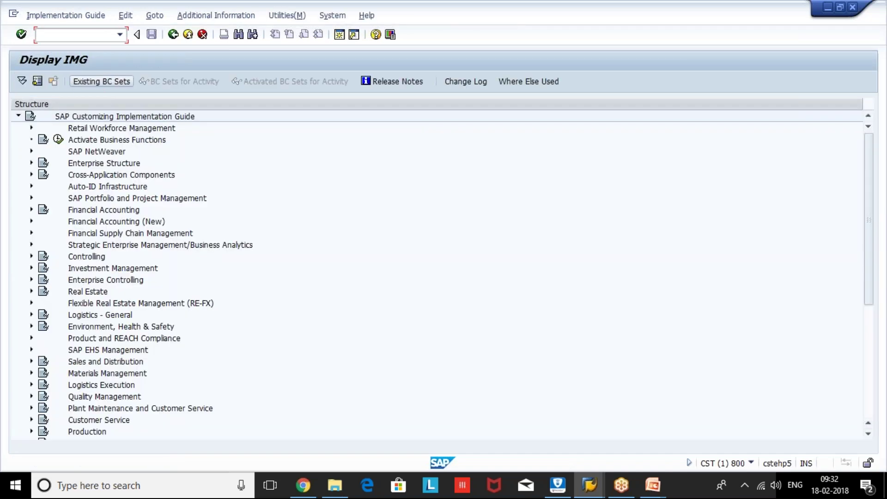
pyautogui.click(103, 386)
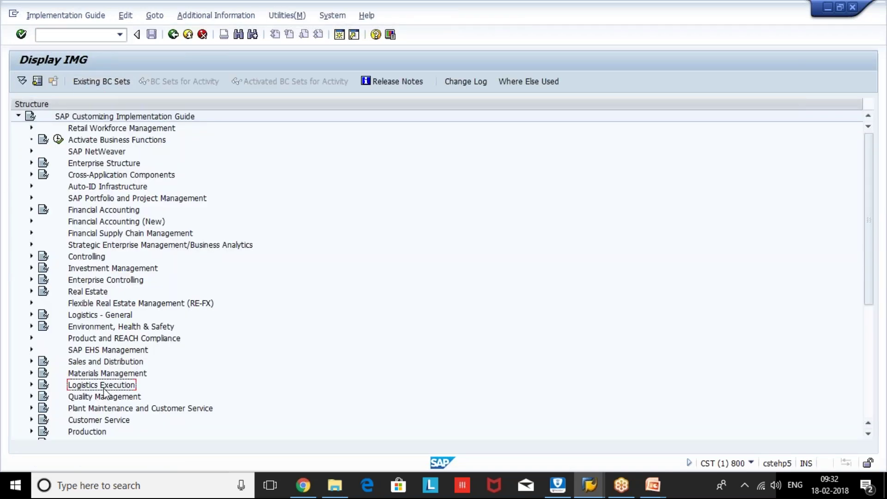
pyautogui.doubleClick(103, 388)
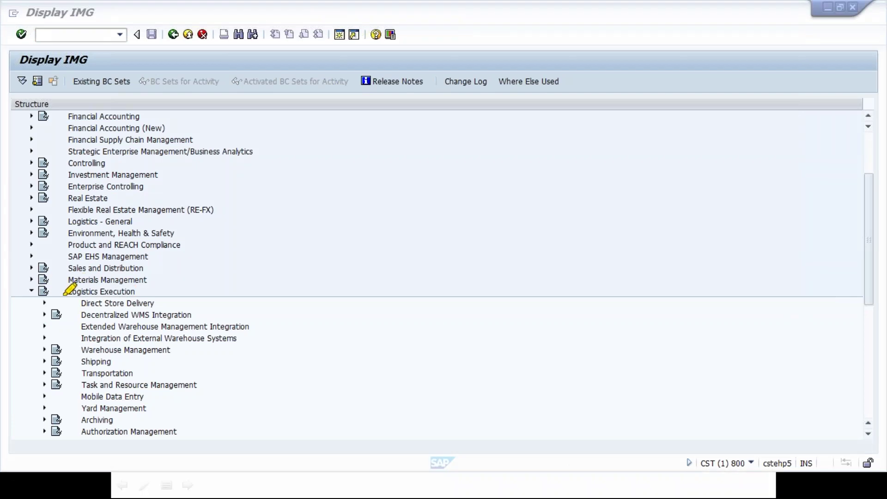
# Expand Warehouse Management under Logistics Execution and open its Master Data node.
pyautogui.moveTo(66, 292); pyautogui.dragTo(141, 290)
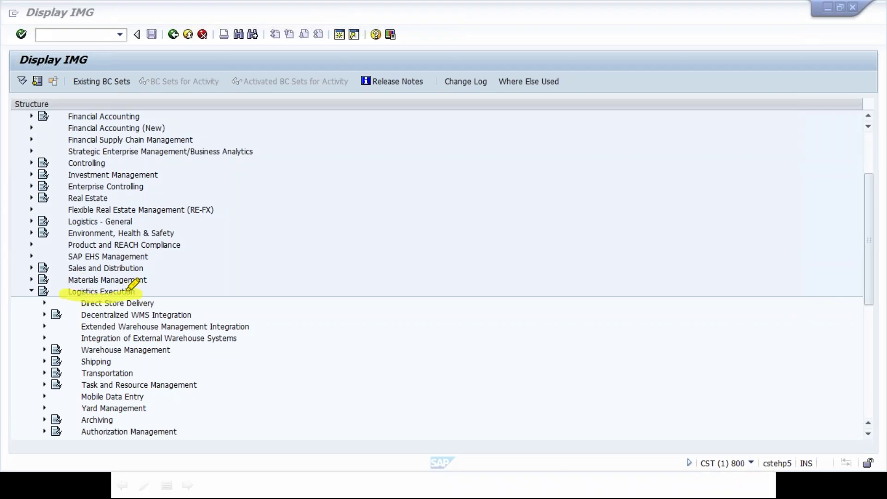
pyautogui.moveTo(60, 291); pyautogui.dragTo(54, 292)
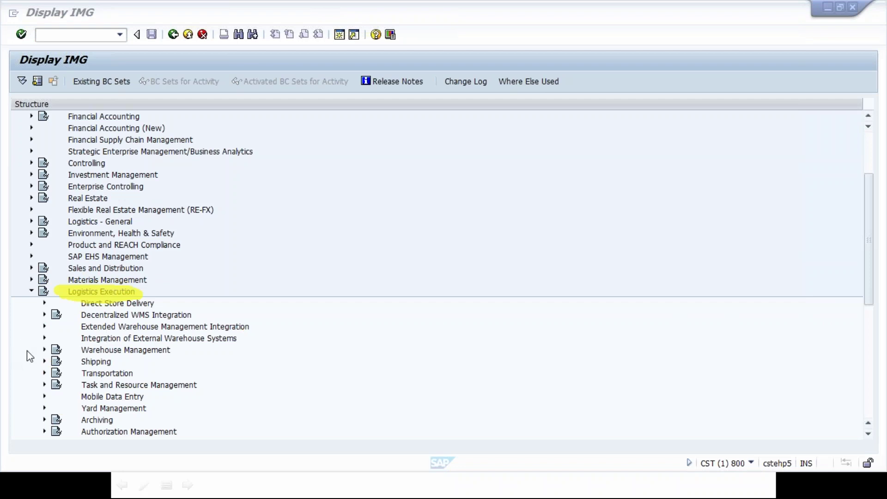
pyautogui.click(43, 350)
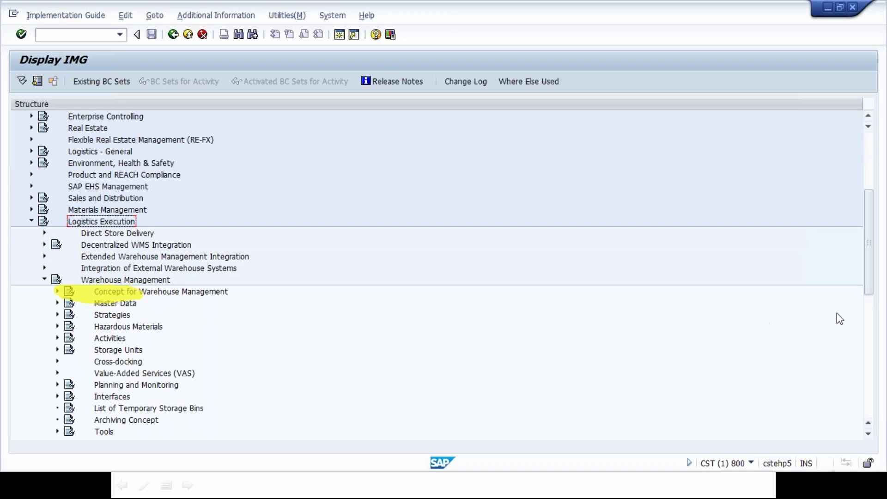
pyautogui.press('Escape')
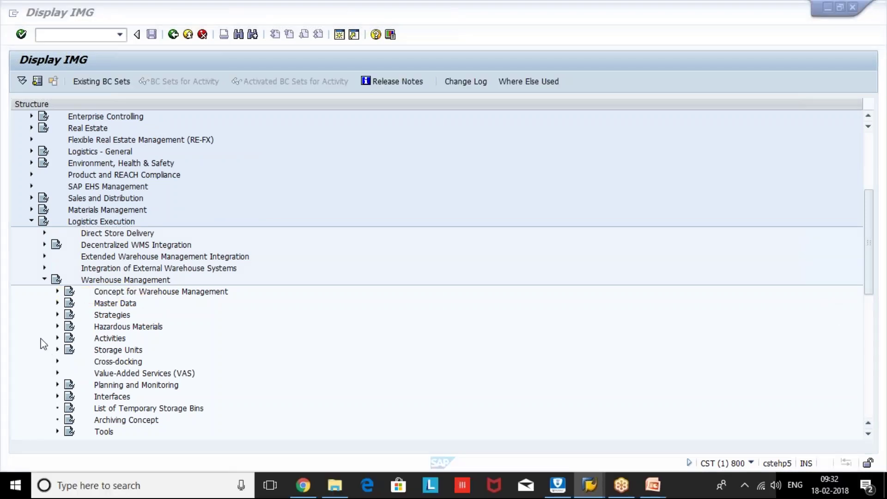
pyautogui.click(58, 304)
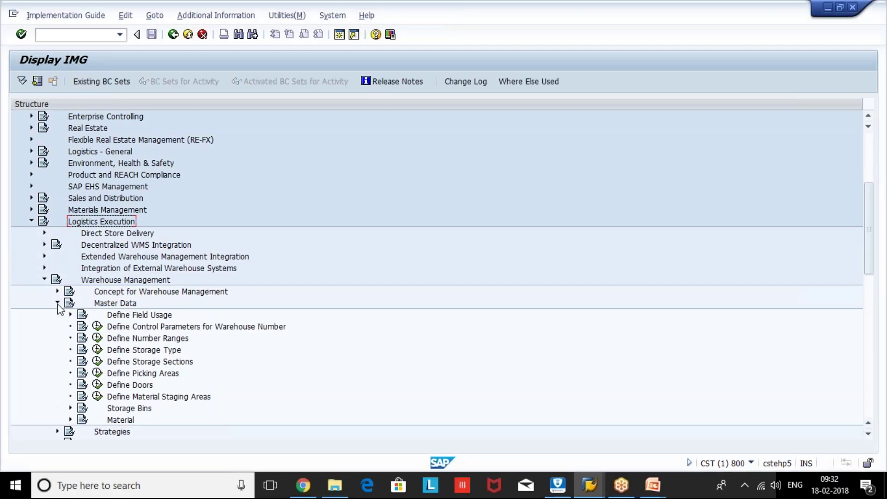
# Expand Storage Bins under Master Data and open the Define Storage Bin Types activity.
pyautogui.click(142, 352)
pyautogui.click(132, 363)
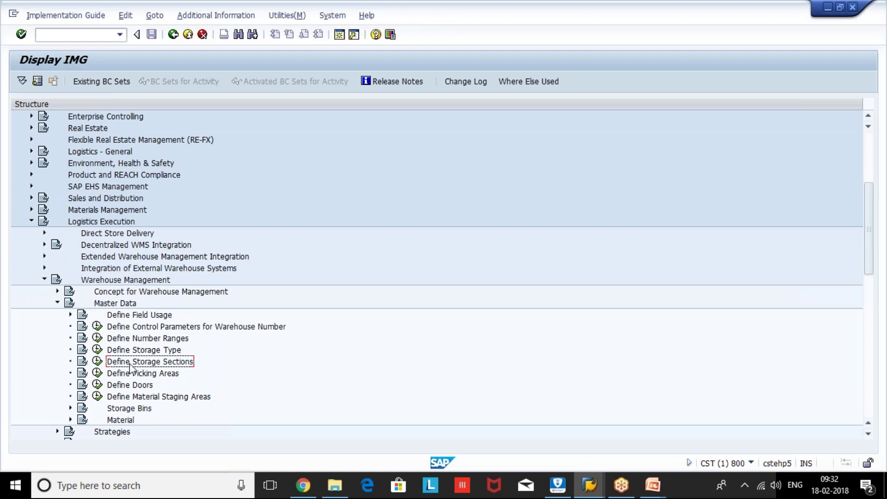
pyautogui.click(70, 408)
pyautogui.click(181, 412)
pyautogui.press('Down')
pyautogui.press('Down')
pyautogui.press('Down')
pyautogui.press('Down')
pyautogui.press('Down')
pyautogui.press('Down')
pyautogui.press('Down')
pyautogui.press('Down')
pyautogui.press('Down')
pyautogui.press('Down')
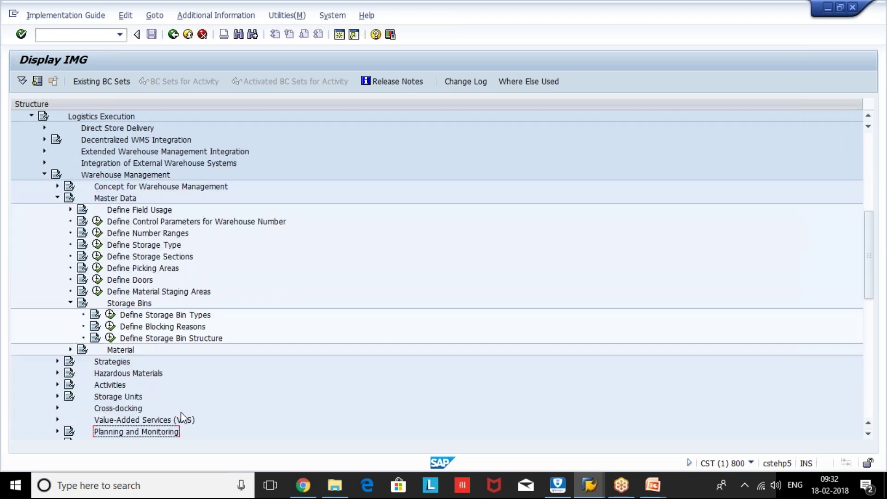
pyautogui.click(164, 315)
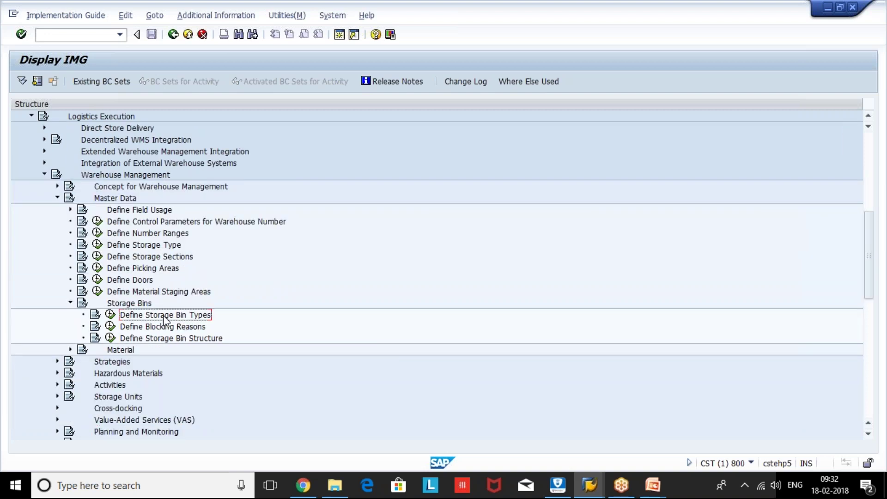
pyautogui.click(110, 315)
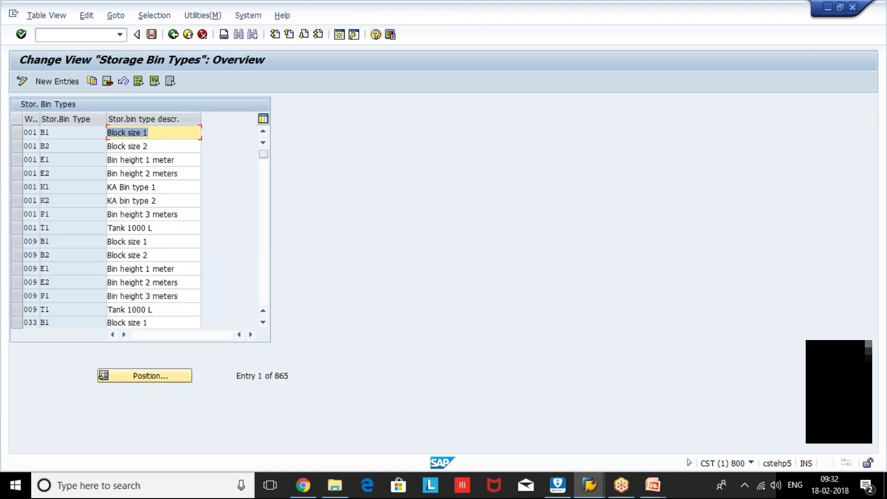
# Position the storage bin types list at warehouse number G01.
pyautogui.click(168, 375)
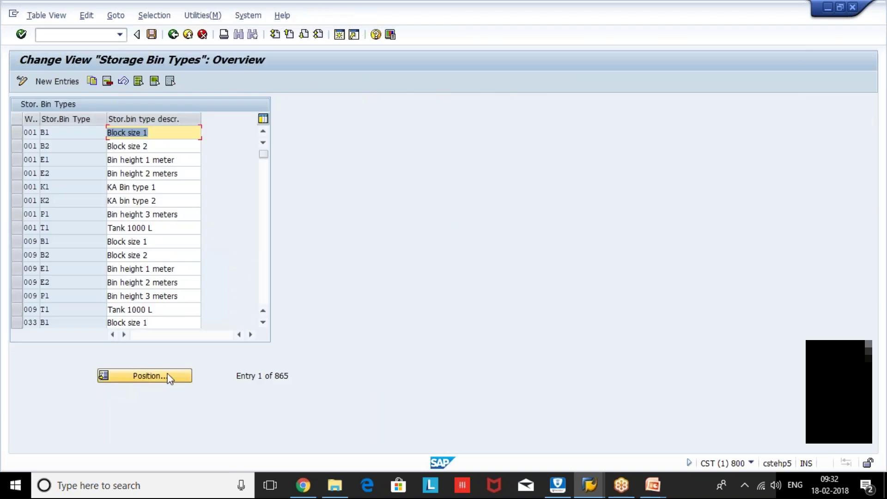
pyautogui.write('g')
pyautogui.press('capslock')
pyautogui.press('BackSpace')
pyautogui.write('G01')
pyautogui.press('Tab')
pyautogui.press('Return')
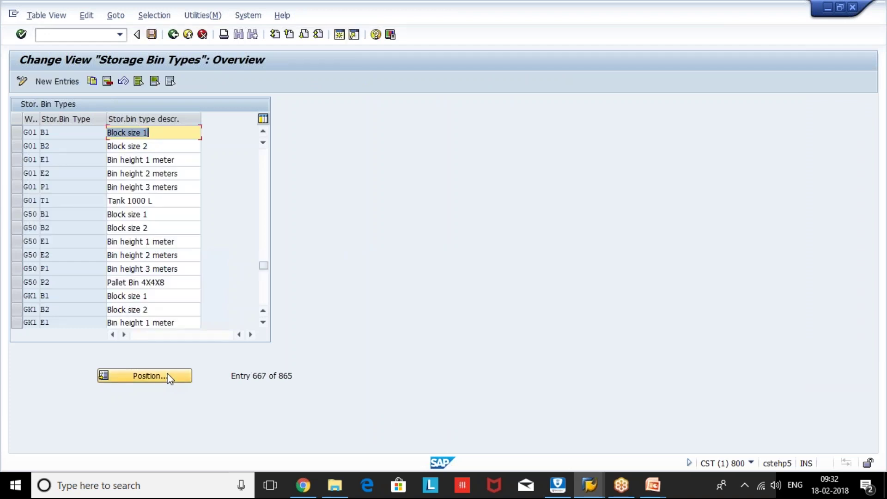
# Examine the storage bin types and descriptions of warehouse G01, and return to the implementation guide.
pyautogui.click(17, 132)
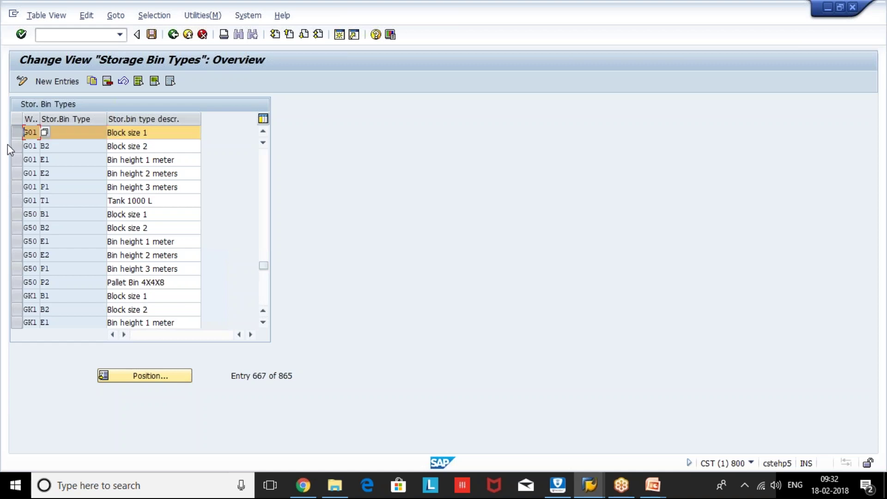
pyautogui.click(81, 154)
pyautogui.click(185, 161)
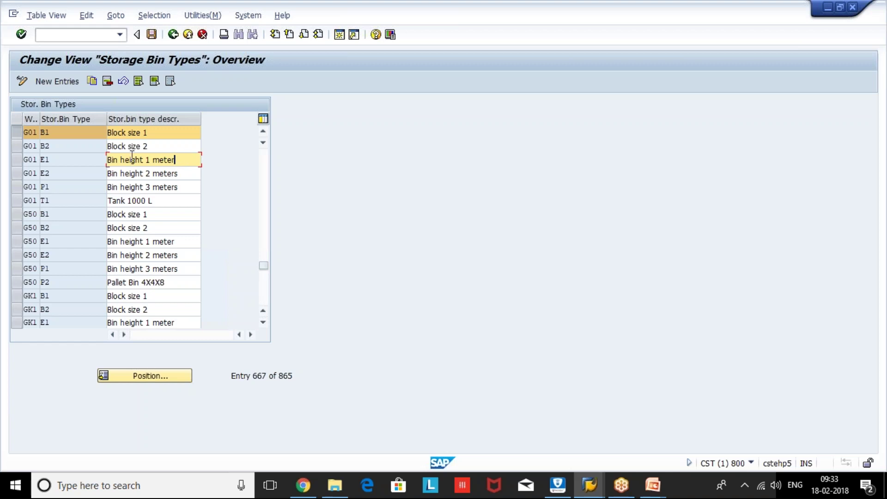
pyautogui.click(17, 160)
pyautogui.click(18, 133)
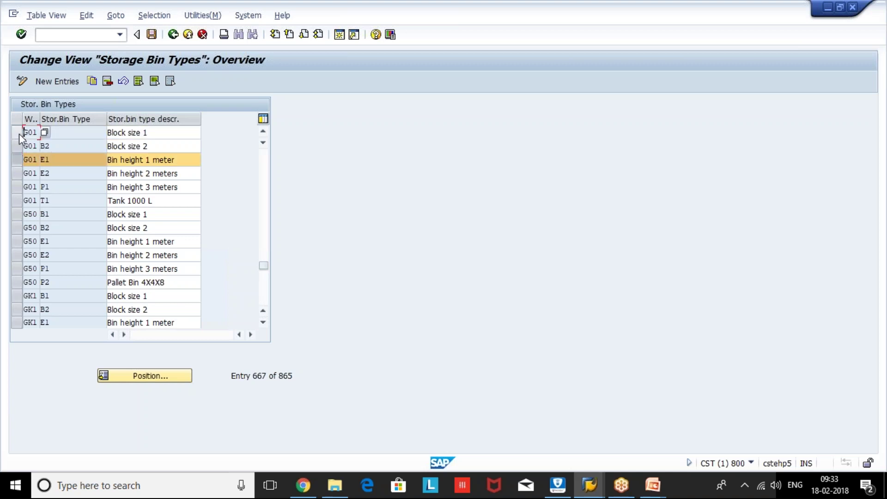
pyautogui.click(15, 187)
pyautogui.click(20, 163)
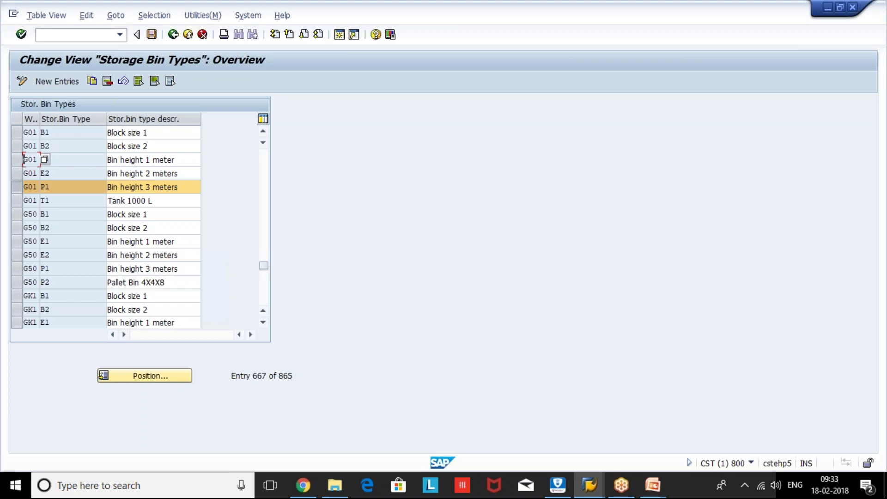
pyautogui.click(18, 187)
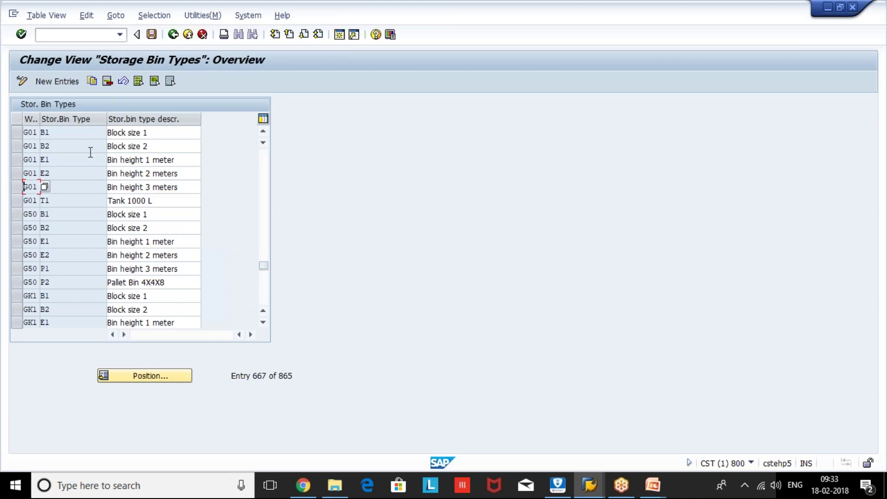
pyautogui.click(79, 163)
pyautogui.click(173, 35)
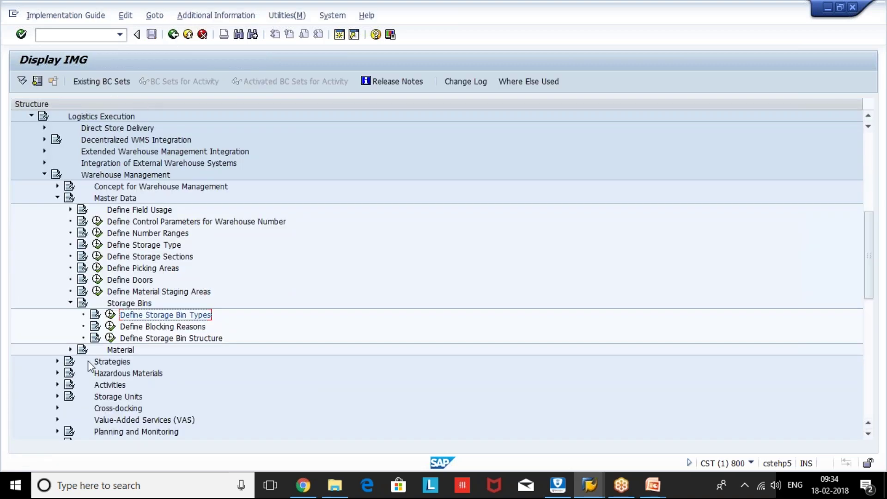
# Open the Define Blocking Reasons activity and position the list at warehouse number G01.
pyautogui.click(129, 327)
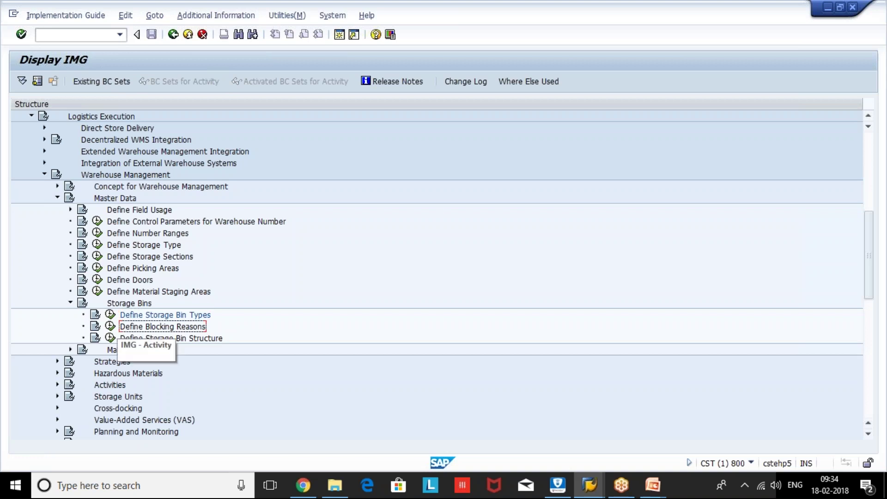
pyautogui.click(110, 326)
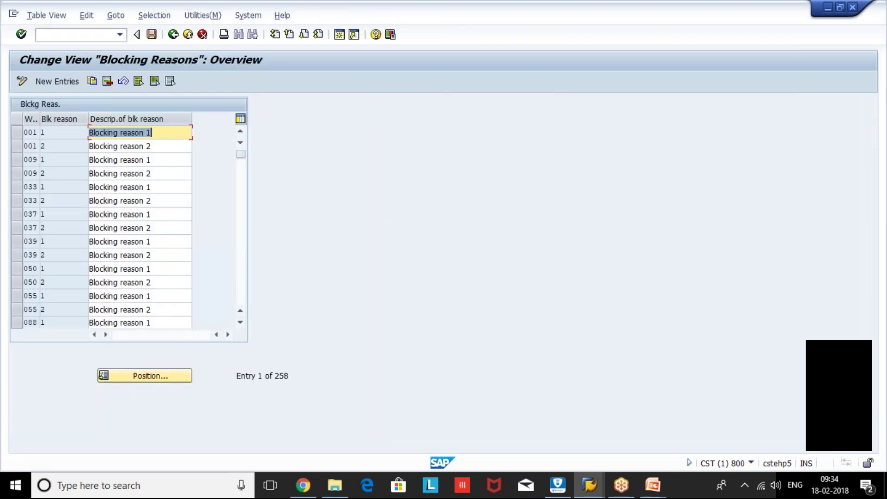
pyautogui.click(153, 380)
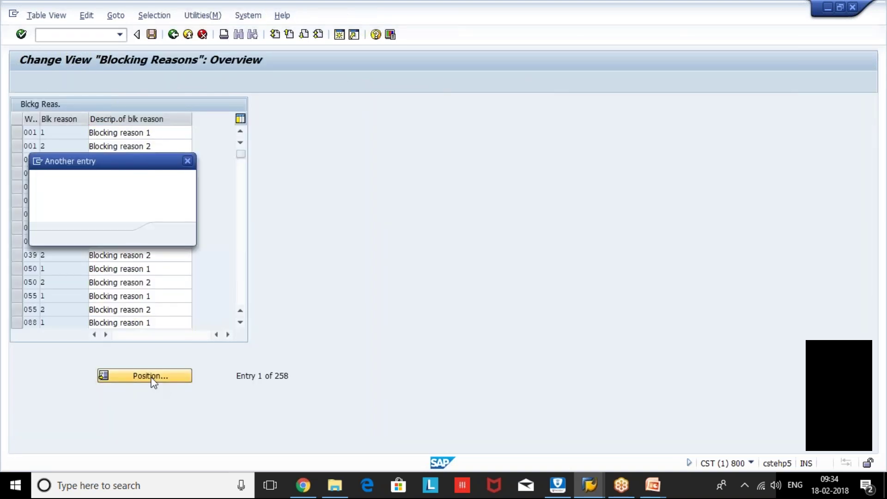
pyautogui.write('G01')
pyautogui.press('Return')
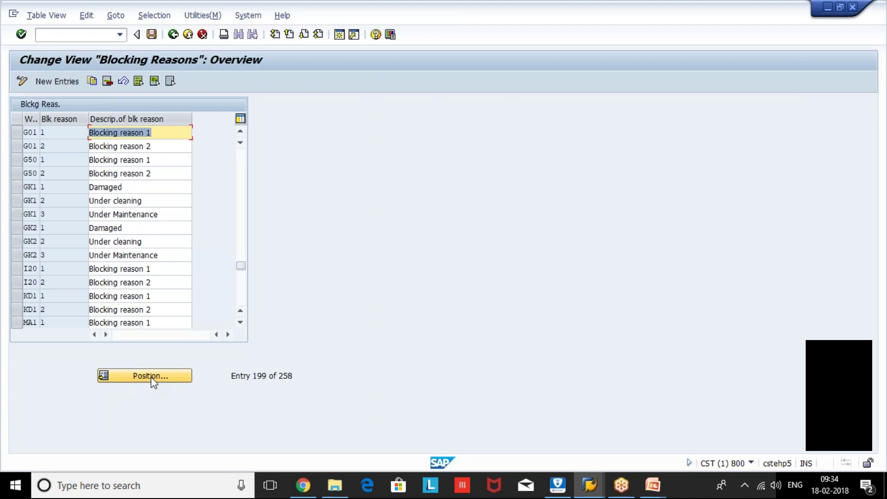
# Set the description of blocking reason 1 for warehouse G01 to "Maintenance Work".
pyautogui.press('BackSpace')
pyautogui.write('Mainta')
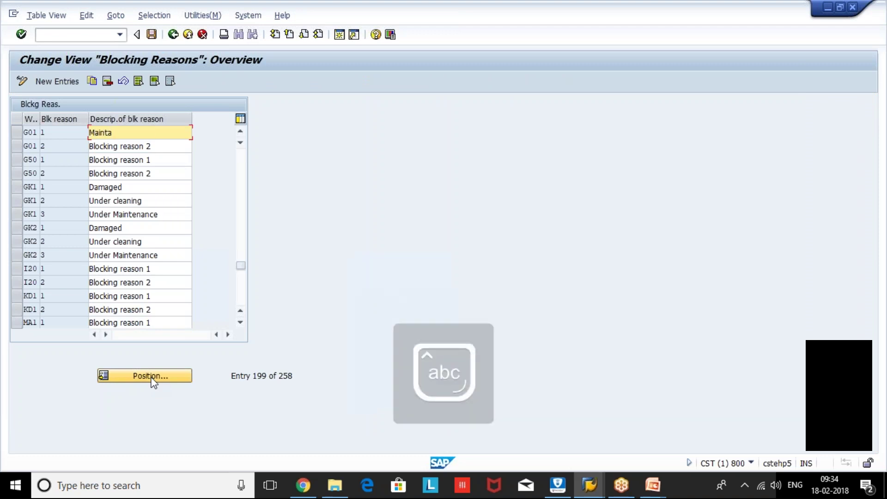
pyautogui.press('BackSpace')
pyautogui.write('enance')
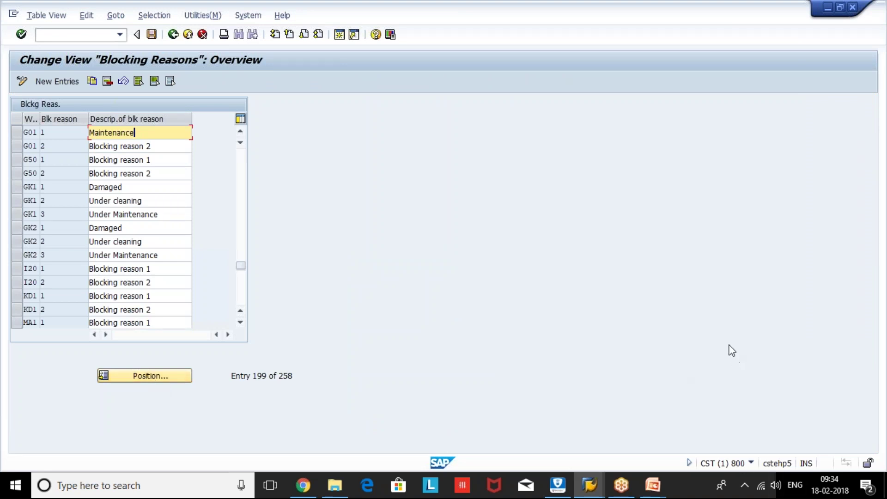
pyautogui.press('Return')
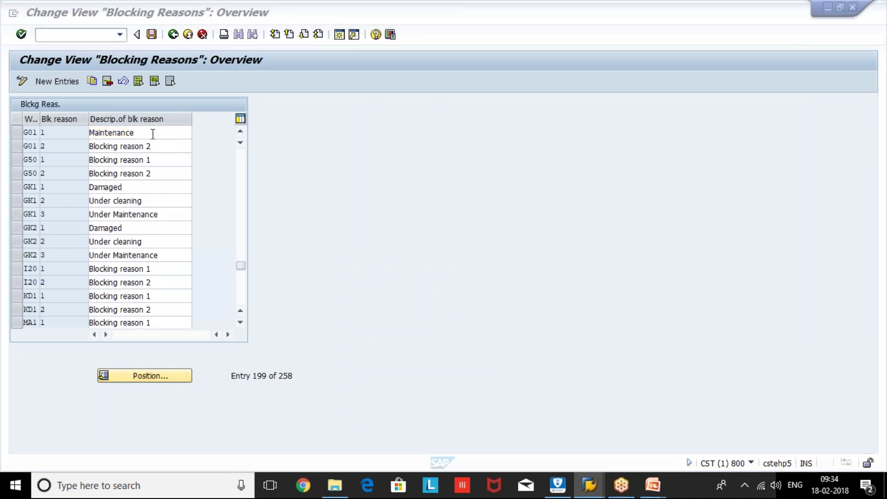
pyautogui.click(153, 134)
pyautogui.press('capslock')
pyautogui.write('W')
pyautogui.press('capslock')
pyautogui.write('ork')
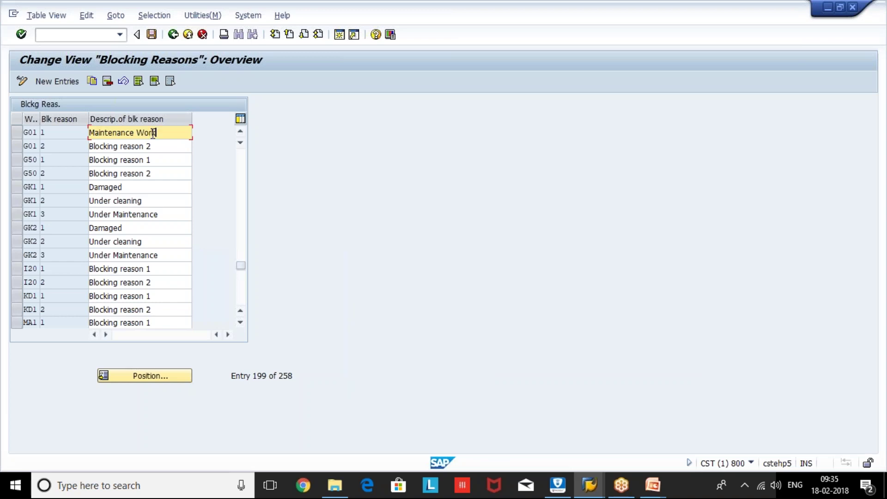
# Set the description of blocking reason 2 for warehouse G01 to "Special Business Req".
pyautogui.press('Down')
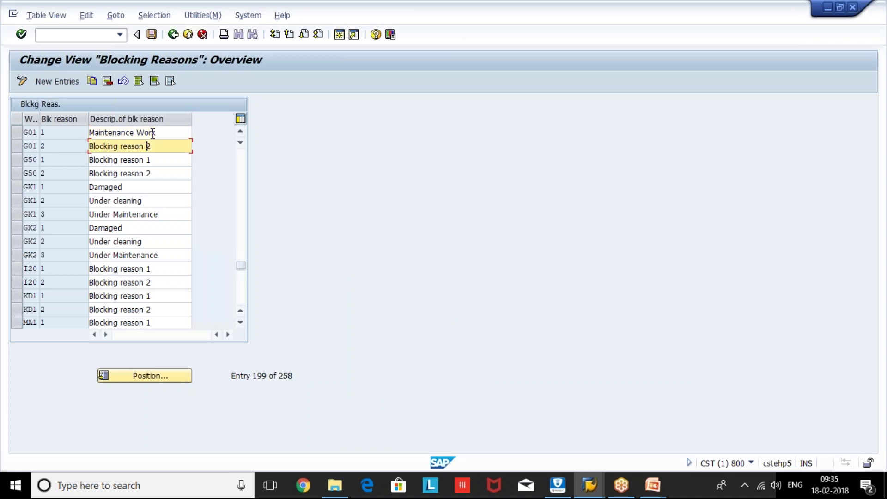
pyautogui.hotkey('shift', 'Home')
pyautogui.press('capslock')
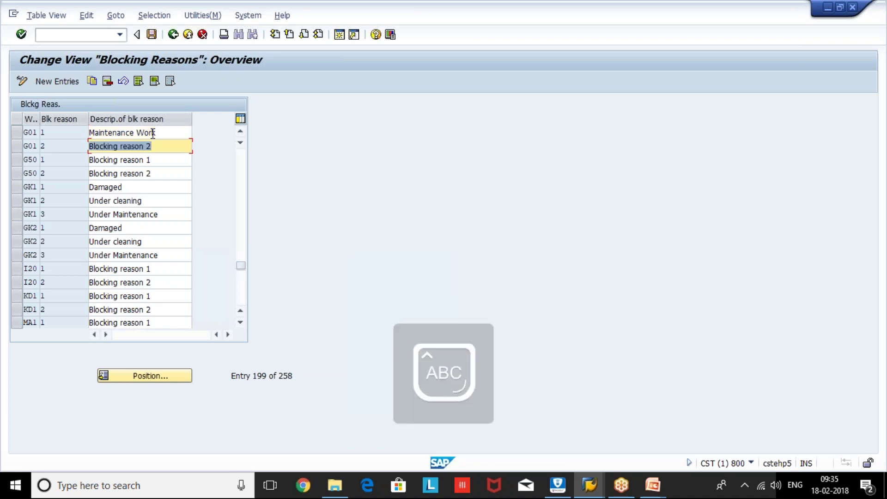
pyautogui.write('B')
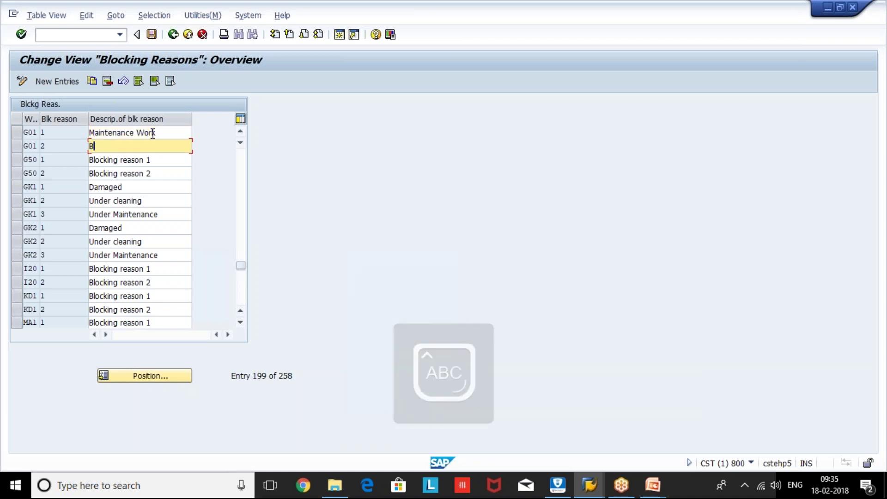
pyautogui.press('BackSpace')
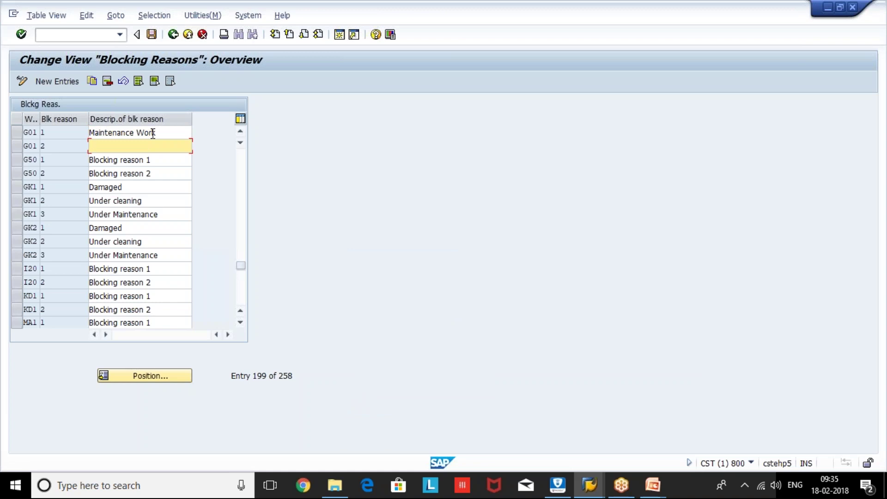
pyautogui.write('B')
pyautogui.press('capslock')
pyautogui.write('usiness')
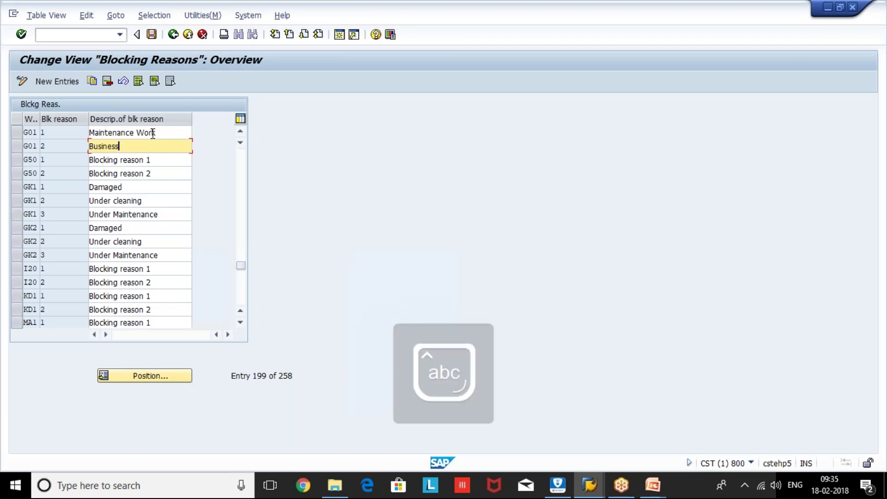
pyautogui.press('BackSpace')
pyautogui.press('BackSpace')
pyautogui.press('BackSpace')
pyautogui.press('BackSpace')
pyautogui.press('BackSpace')
pyautogui.press('BackSpace')
pyautogui.press('BackSpace')
pyautogui.press('BackSpace')
pyautogui.press('capslock')
pyautogui.write('S')
pyautogui.press('capslock')
pyautogui.write('pecial Business')
pyautogui.press('capslock')
pyautogui.write('R')
pyautogui.press('capslock')
pyautogui.write('eq')
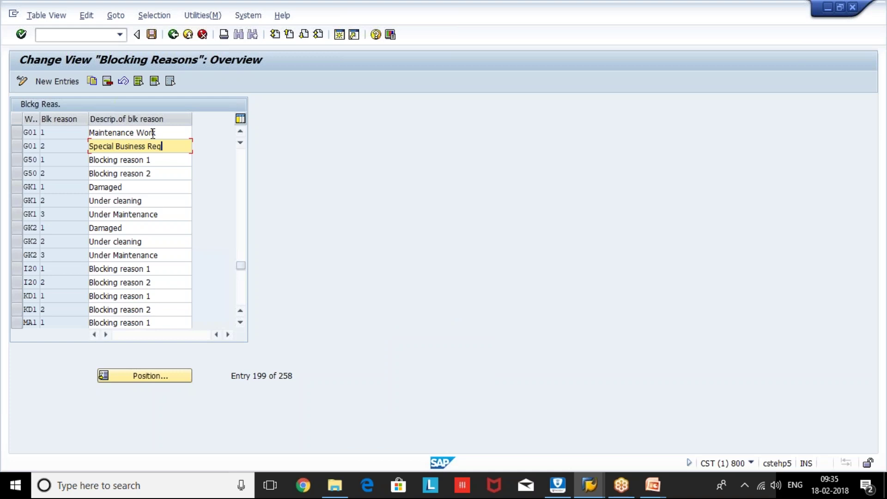
# Save the blocking reasons to a new customizing request described with a first name followed by ": Test WM", and return to the implementation guide.
pyautogui.click(151, 34)
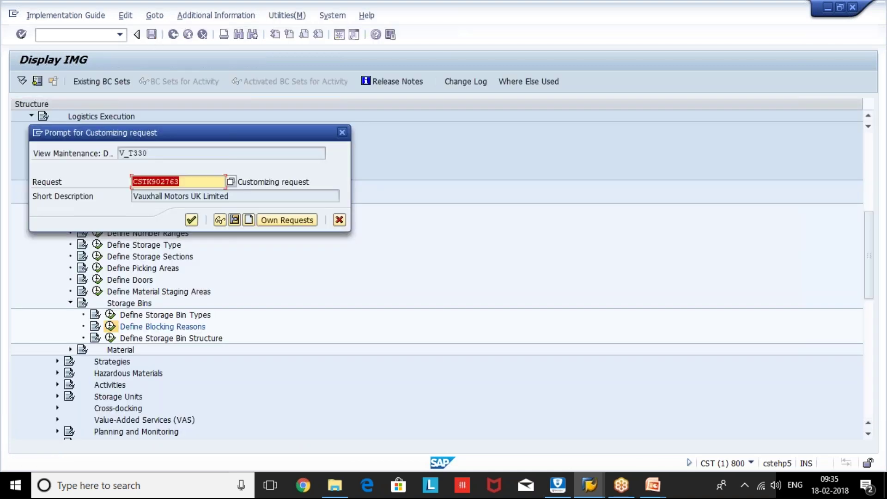
pyautogui.click(249, 220)
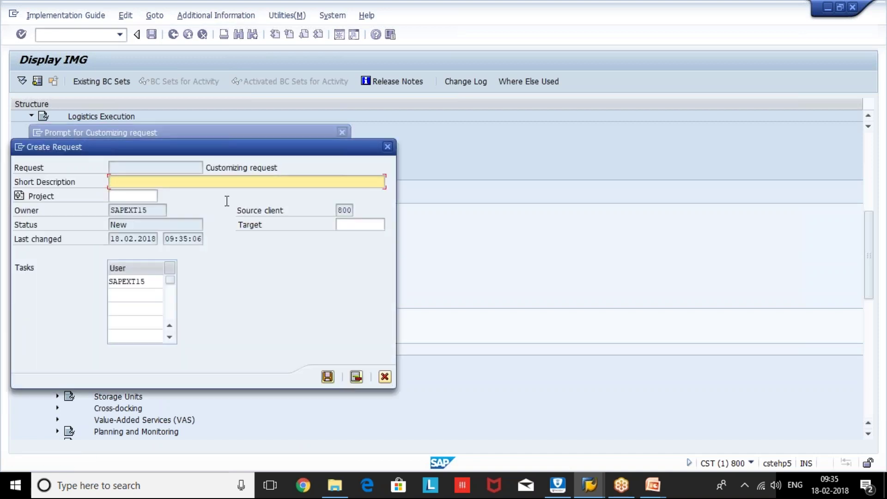
pyautogui.press('capslock')
pyautogui.write('GA')
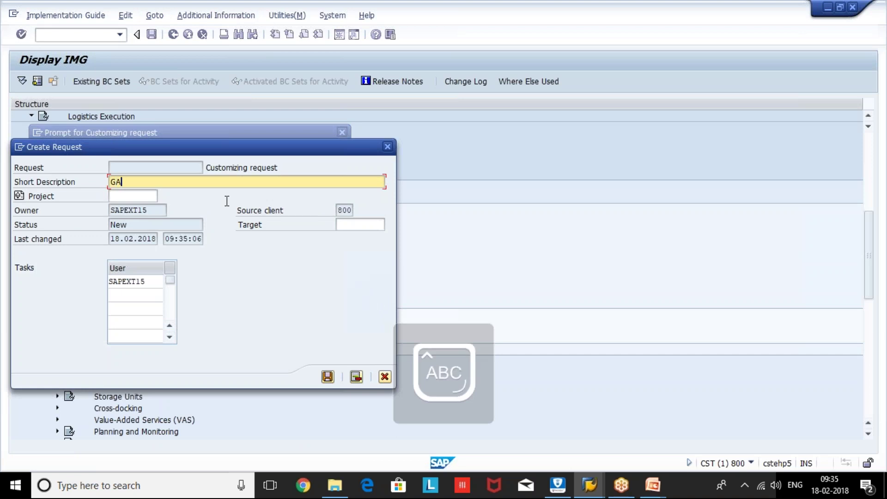
pyautogui.write('NESH: Test WM')
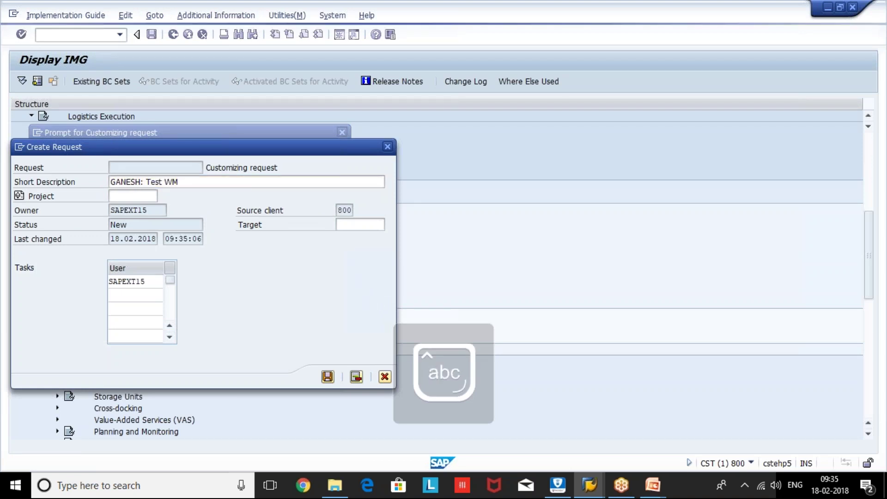
pyautogui.press('Return')
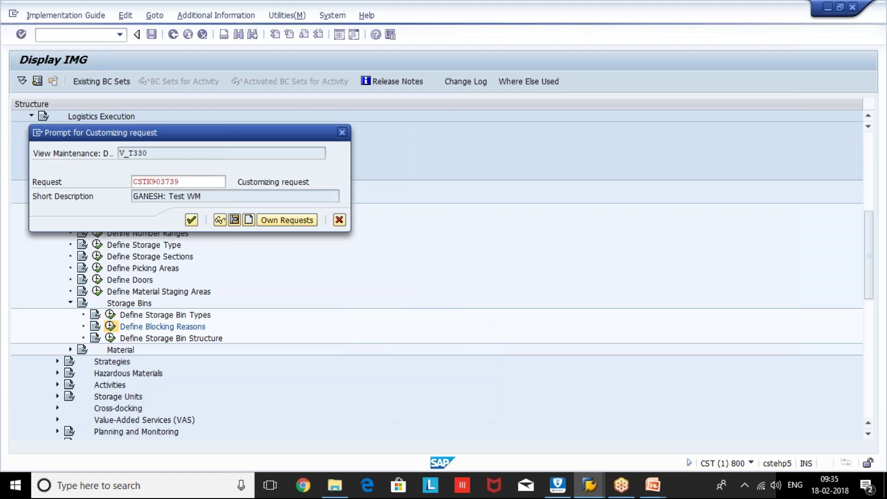
pyautogui.press('Return')
pyautogui.click(174, 34)
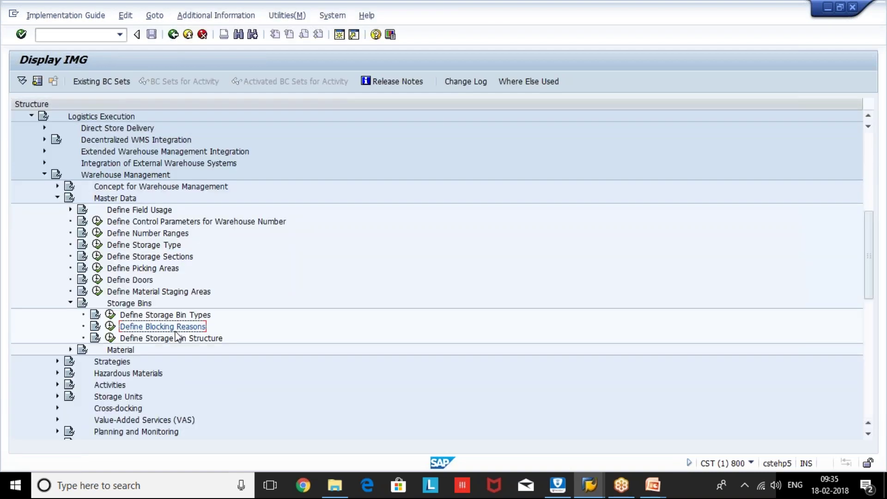
# Open the Define Storage Bin Structure activity and position the automatic creation list at warehouse number G01.
pyautogui.click(110, 337)
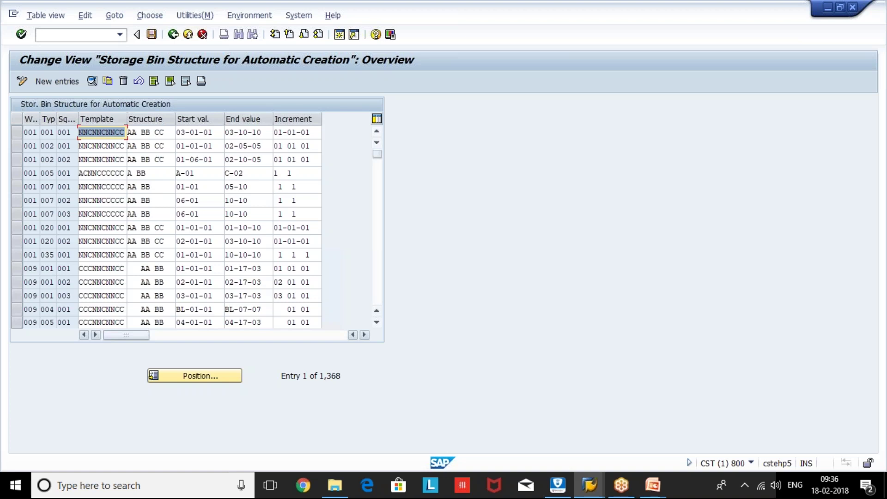
pyautogui.click(218, 378)
pyautogui.write('g01')
pyautogui.press('Return')
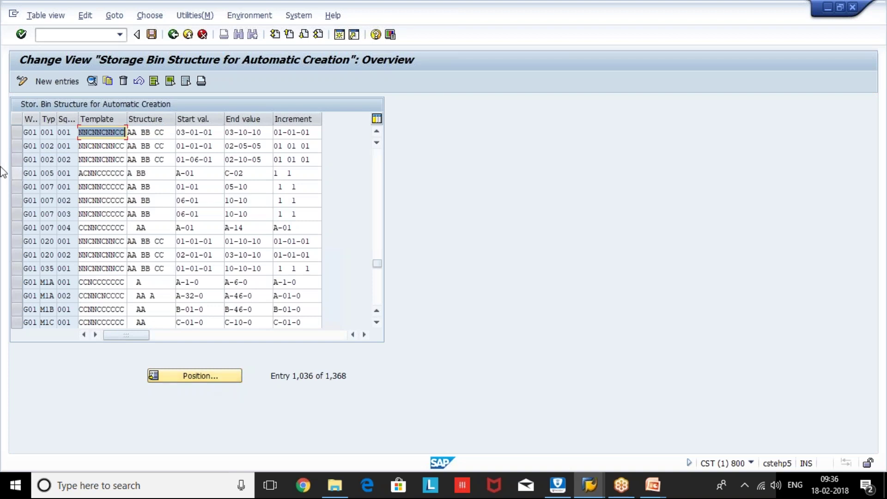
# Copy the bin structure entry of warehouse G01, storage type 001, sequence 001, and set the copy's storage type to WP2.
pyautogui.click(17, 132)
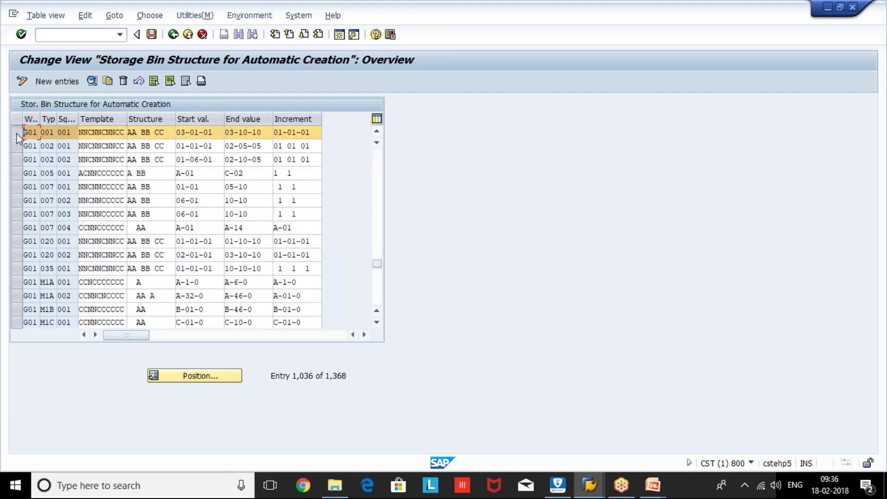
pyautogui.click(110, 80)
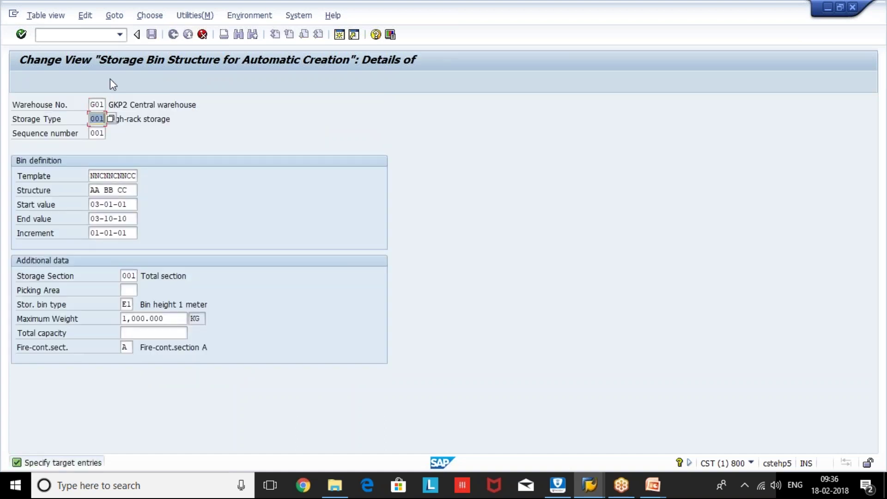
pyautogui.press('capslock')
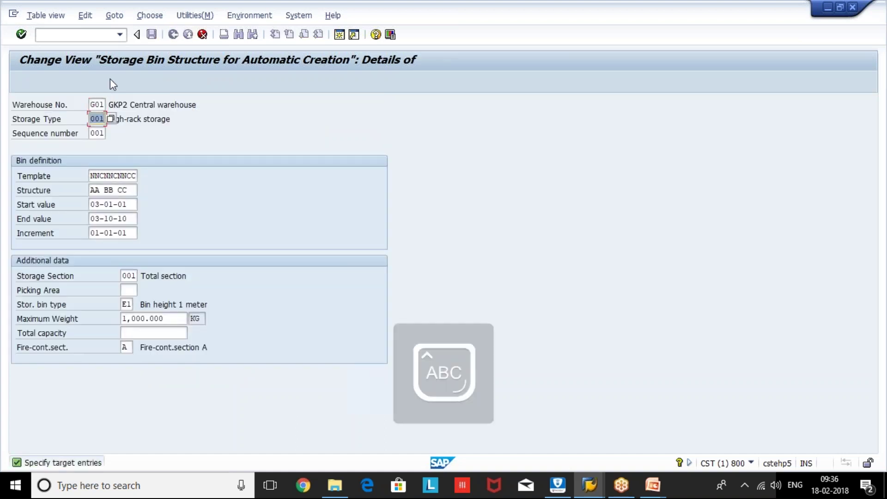
pyautogui.write('W')
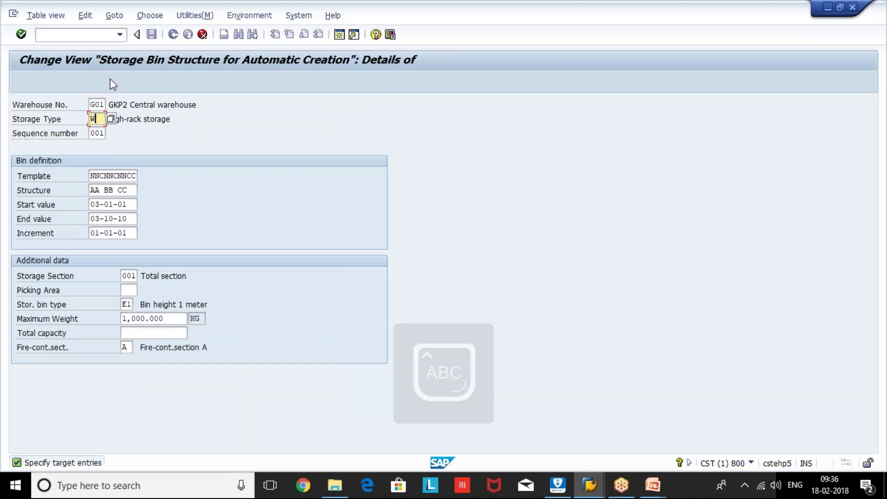
pyautogui.write('P2')
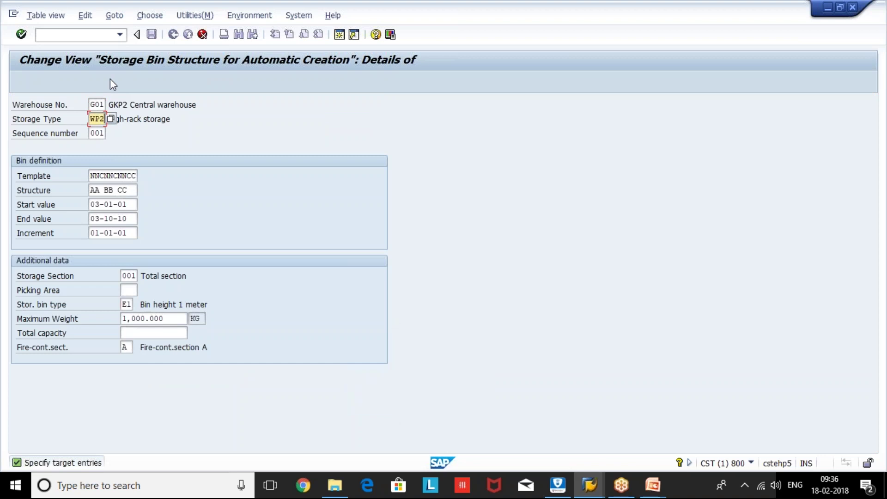
pyautogui.press('Tab')
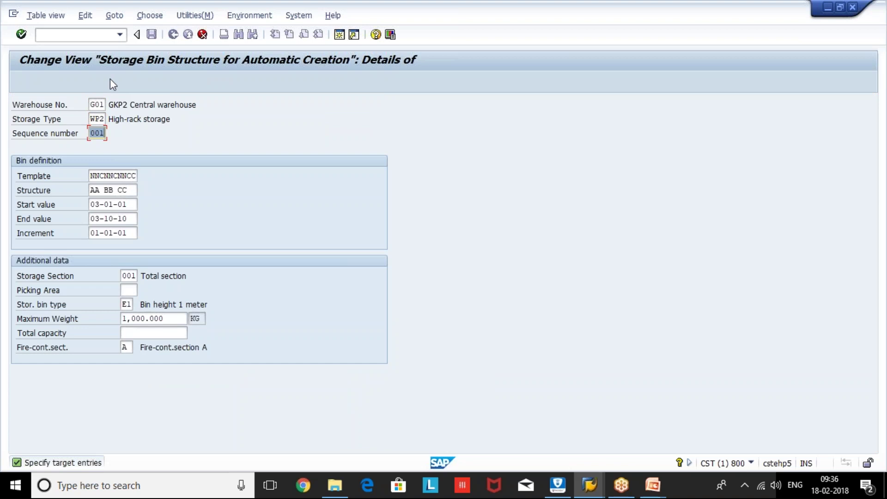
# Set the copied bin structure's start value to 20-01-01 and end value to 20-10-10, and return to the overview.
pyautogui.press('Tab')
pyautogui.press('Tab')
pyautogui.press('Tab')
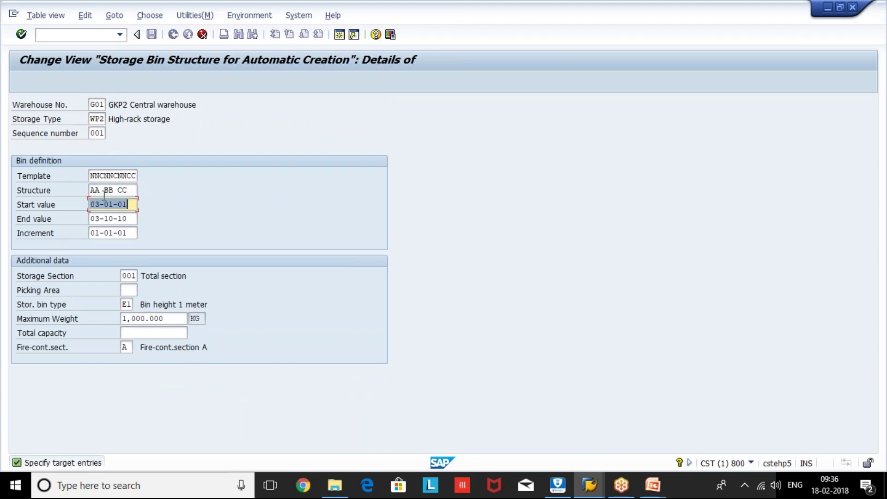
pyautogui.click(98, 208)
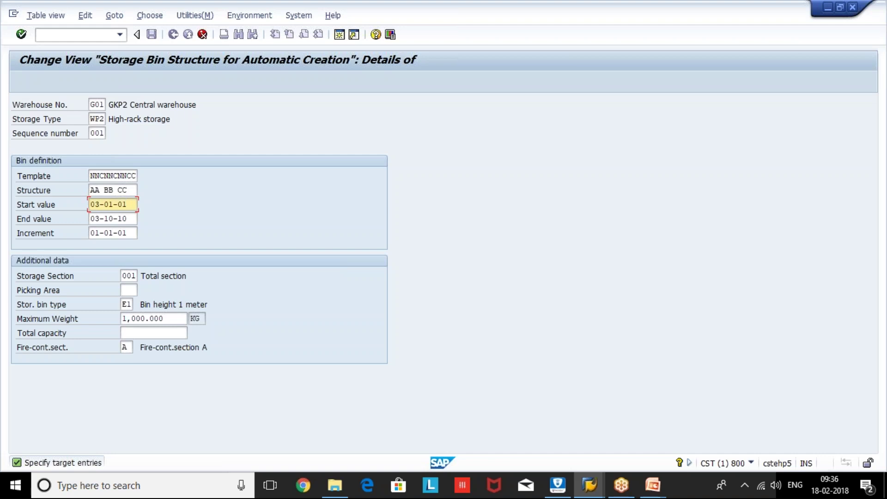
pyautogui.press('BackSpace')
pyautogui.press('BackSpace')
pyautogui.write('20')
pyautogui.press('Tab')
pyautogui.press('Delete')
pyautogui.press('Delete')
pyautogui.write('20')
pyautogui.press('F3')
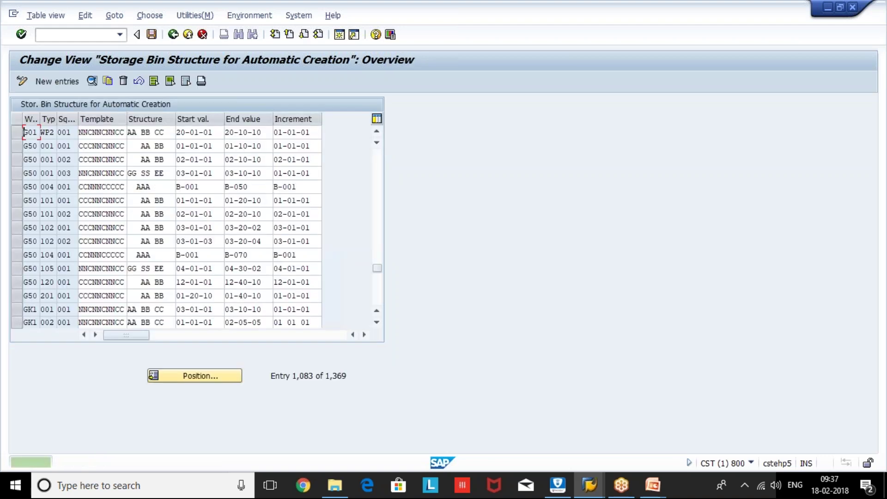
# Save the new bin structure entry for warehouse G01, storage type WP2.
pyautogui.click(204, 134)
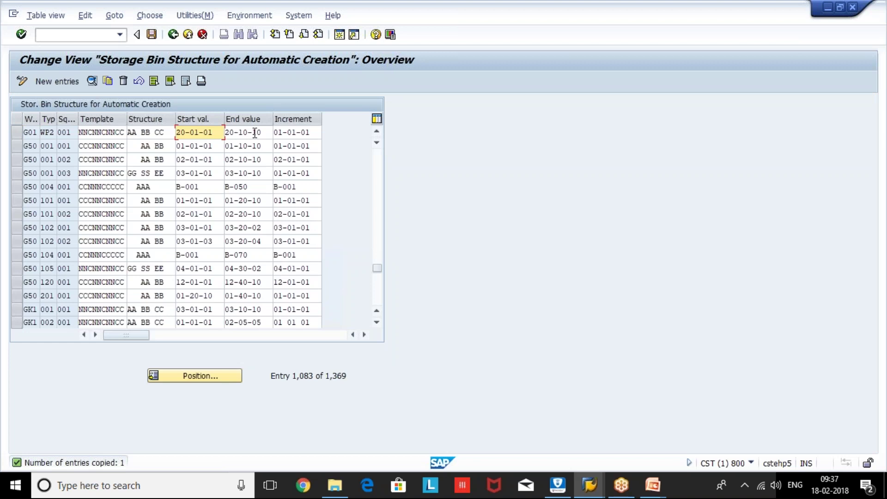
pyautogui.click(256, 134)
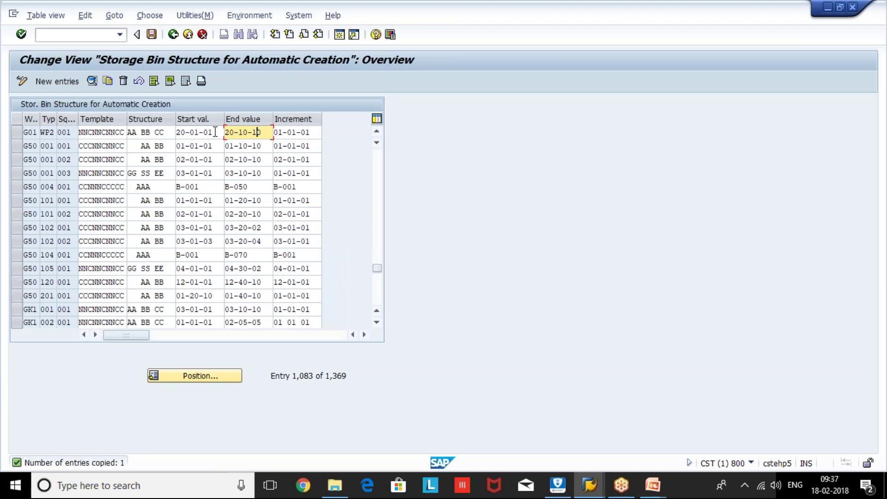
pyautogui.click(17, 134)
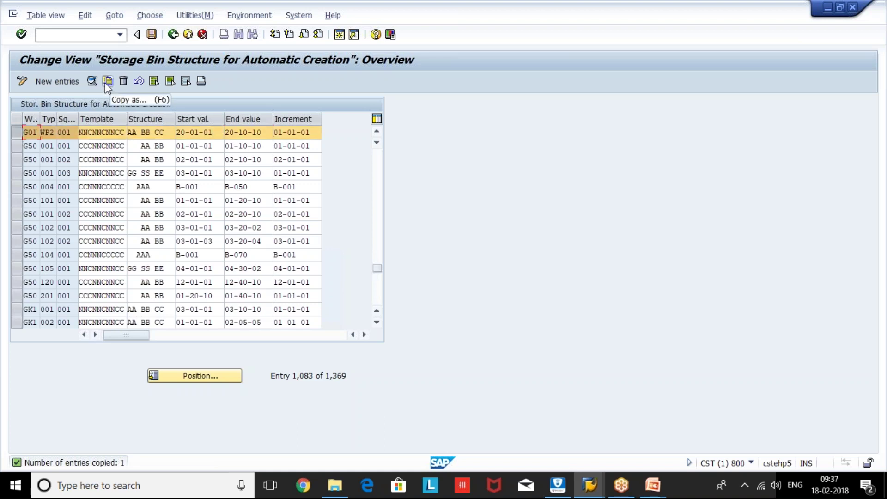
pyautogui.click(152, 35)
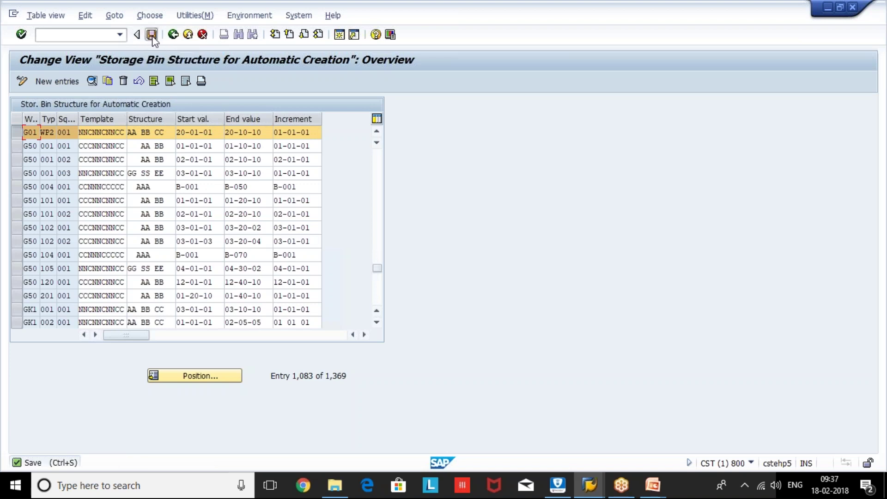
pyautogui.press('Return')
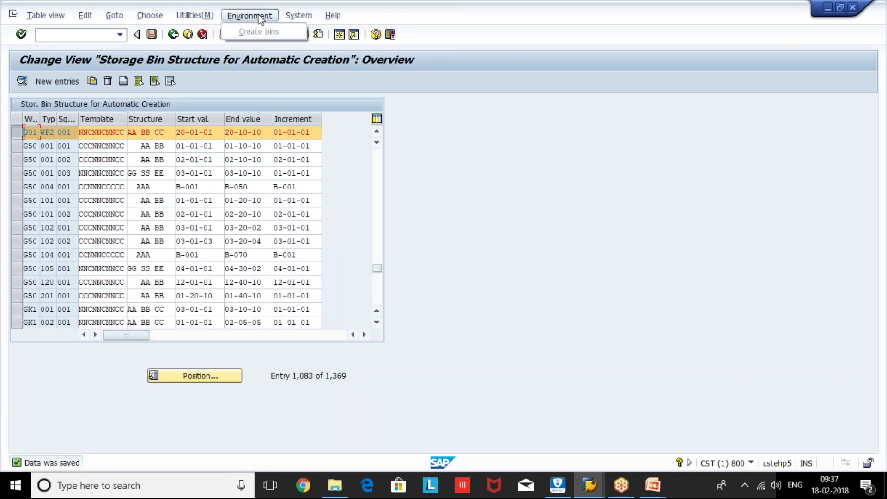
# Open the details of the G01 WP2 bin structure entry and set its storage bin type to B1 (Block size 1).
pyautogui.click(185, 16)
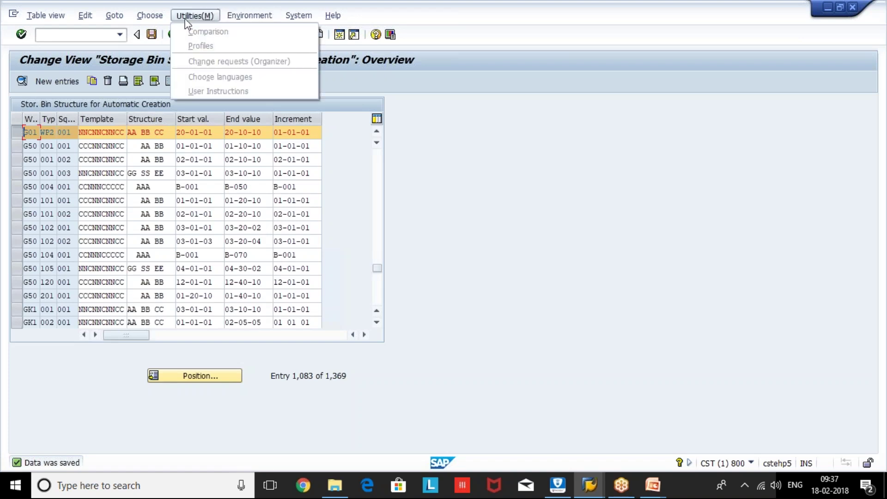
pyautogui.click(24, 88)
pyautogui.press('F2')
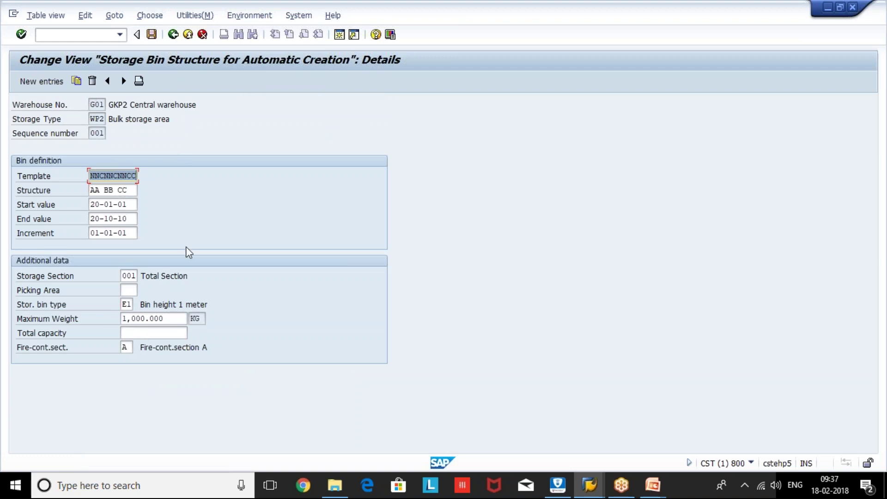
pyautogui.click(176, 317)
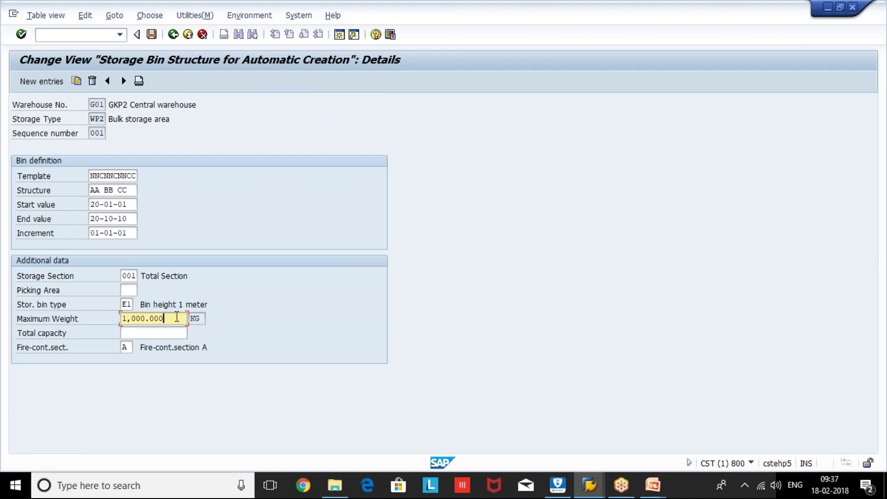
pyautogui.click(129, 309)
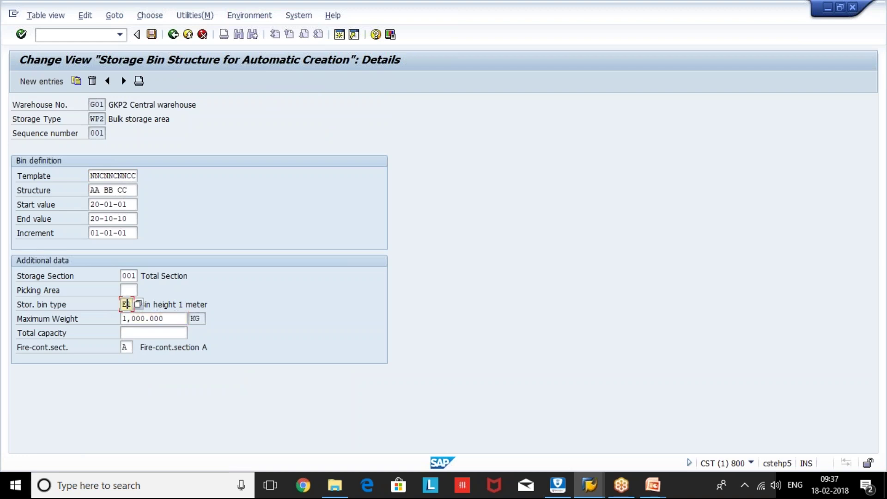
pyautogui.press('F4')
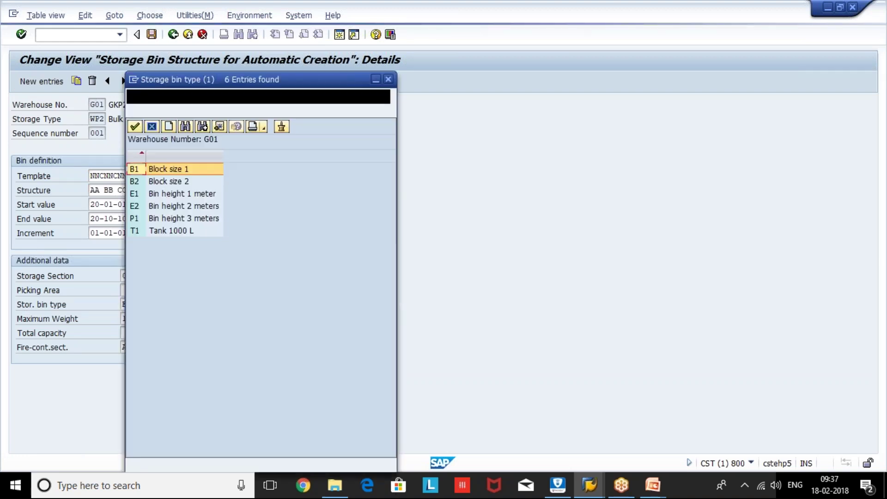
pyautogui.doubleClick(164, 170)
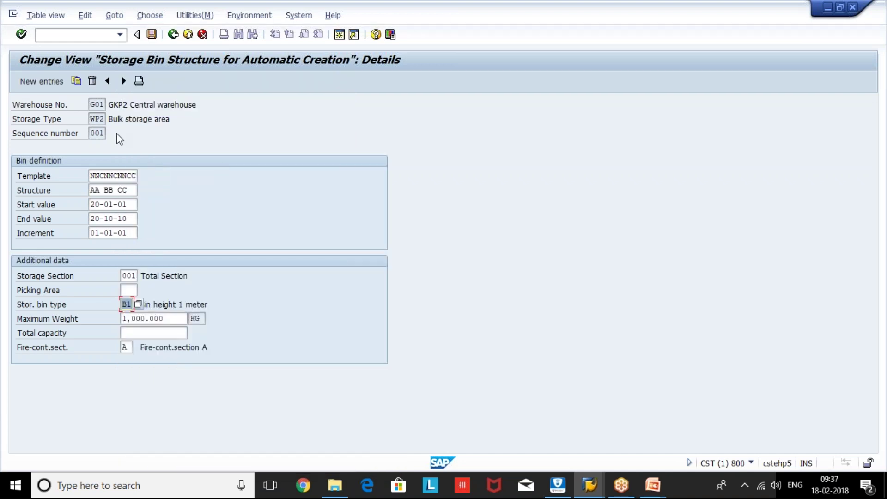
pyautogui.click(202, 121)
# Clear the maximum weight of the G01 WP2 bin structure and apply the entry.
pyautogui.click(174, 320)
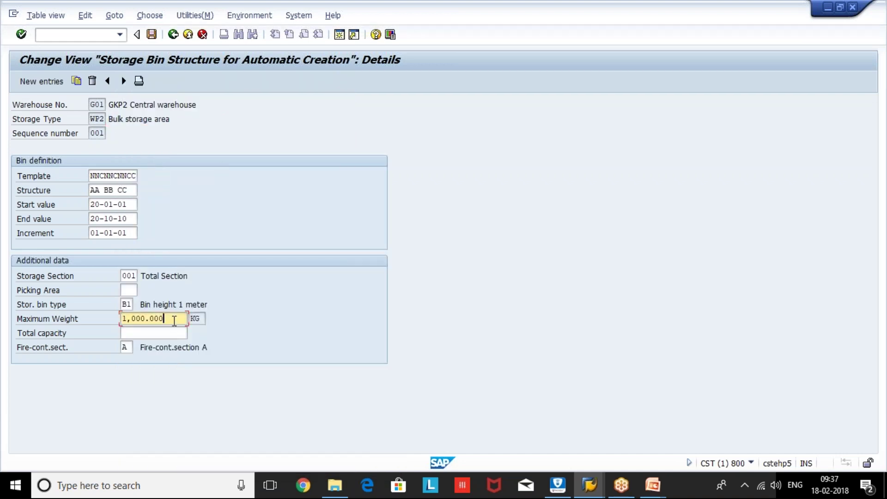
pyautogui.doubleClick(174, 320)
pyautogui.press('BackSpace')
pyautogui.press('Return')
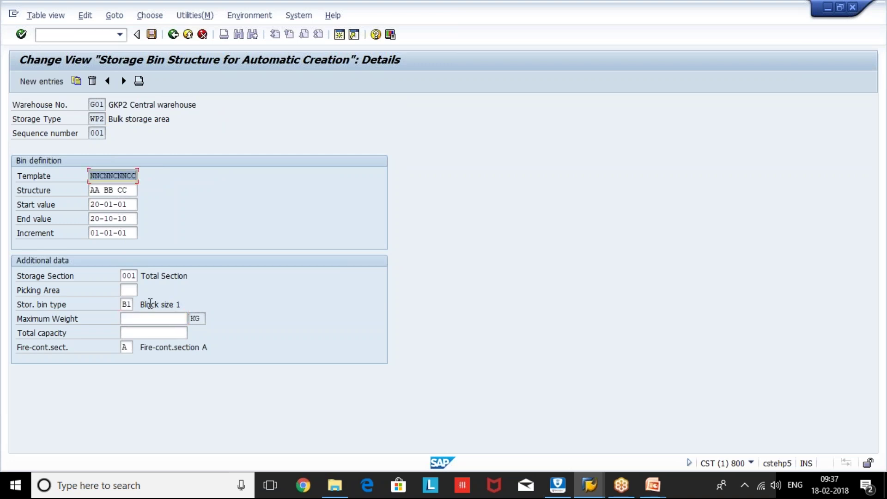
# Create the storage bins online from the G01 WP2 bin structure, confirm the creation and save the entry.
pyautogui.click(262, 19)
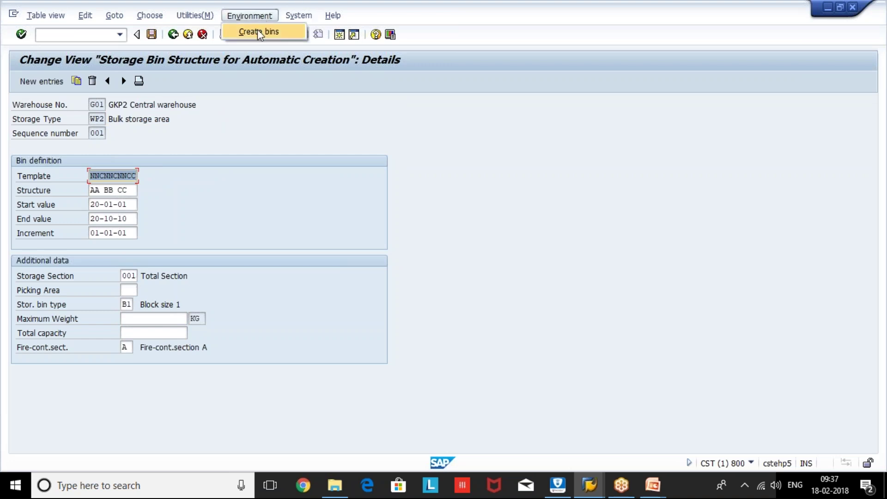
pyautogui.click(257, 31)
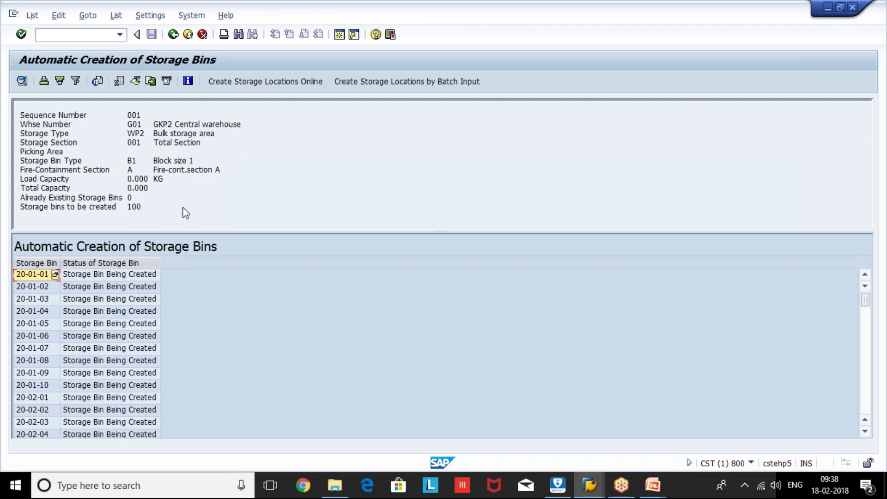
pyautogui.click(265, 81)
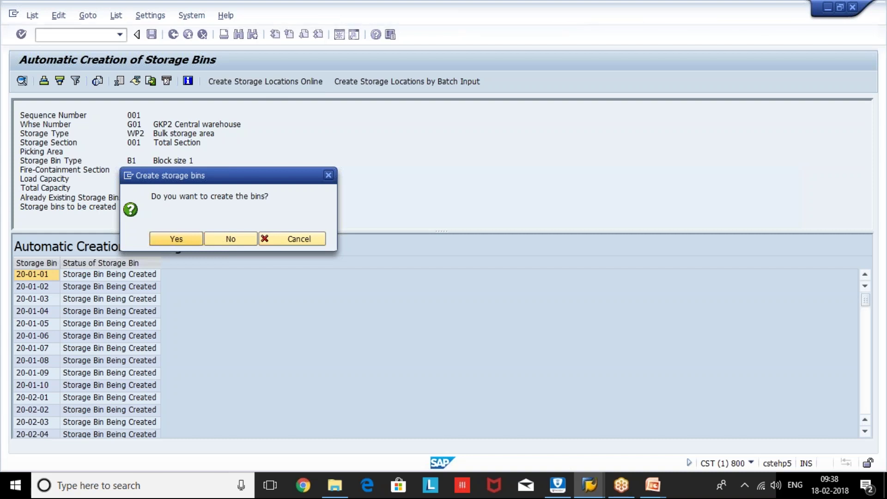
pyautogui.press('Return')
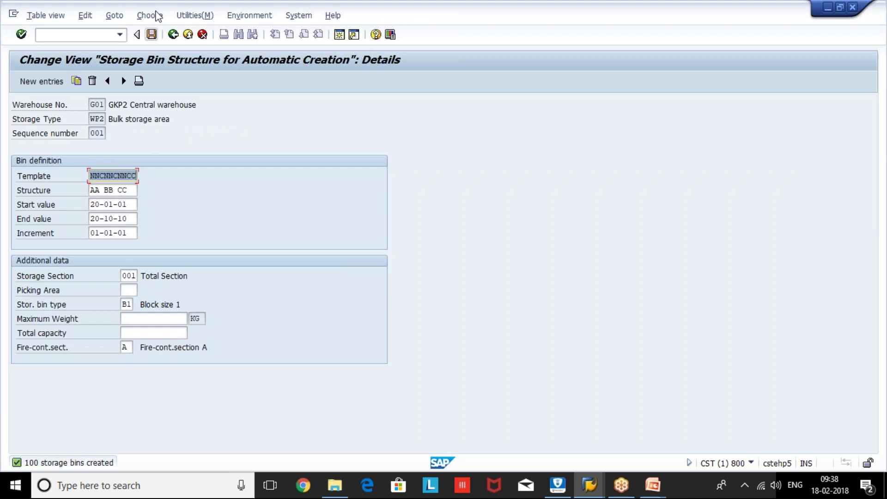
pyautogui.click(151, 35)
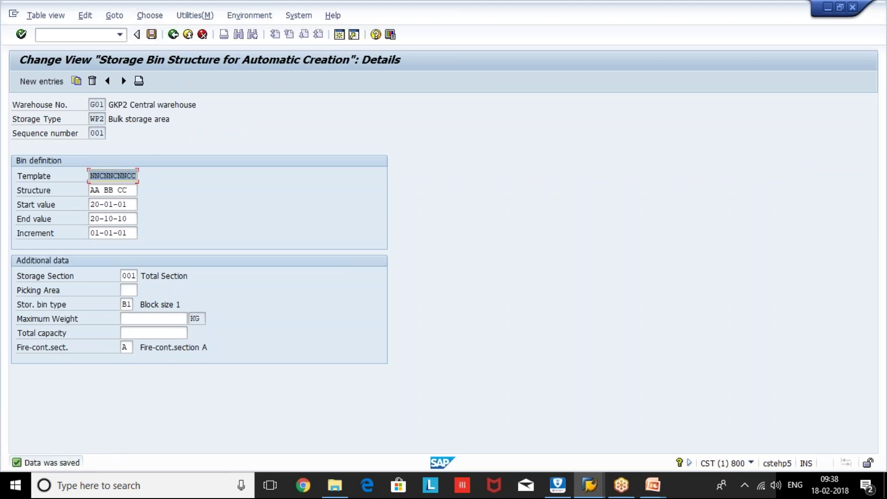
# Open the Data Browser in a new session with transaction SE16.
pyautogui.write('OSE16')
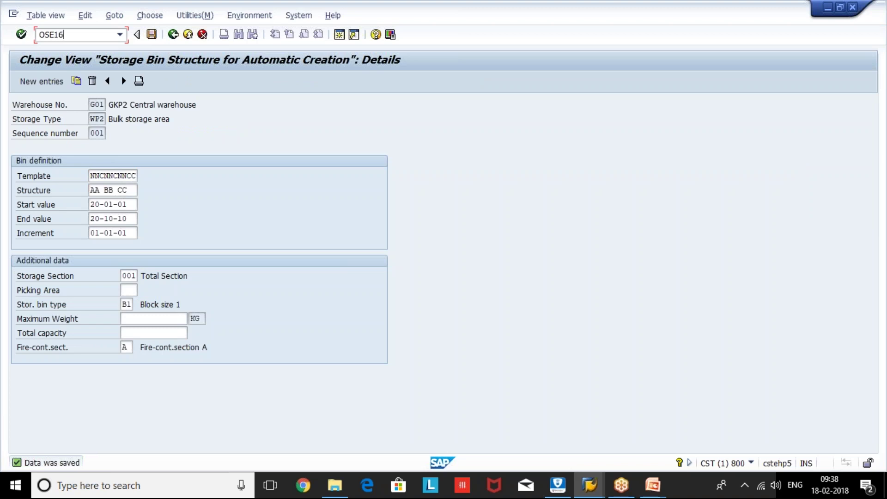
pyautogui.press('Return')
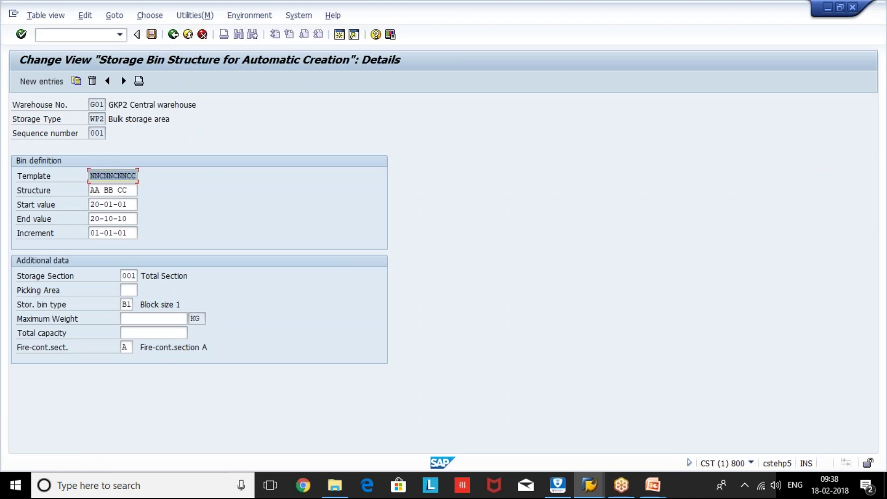
pyautogui.click(46, 34)
pyautogui.write('/')
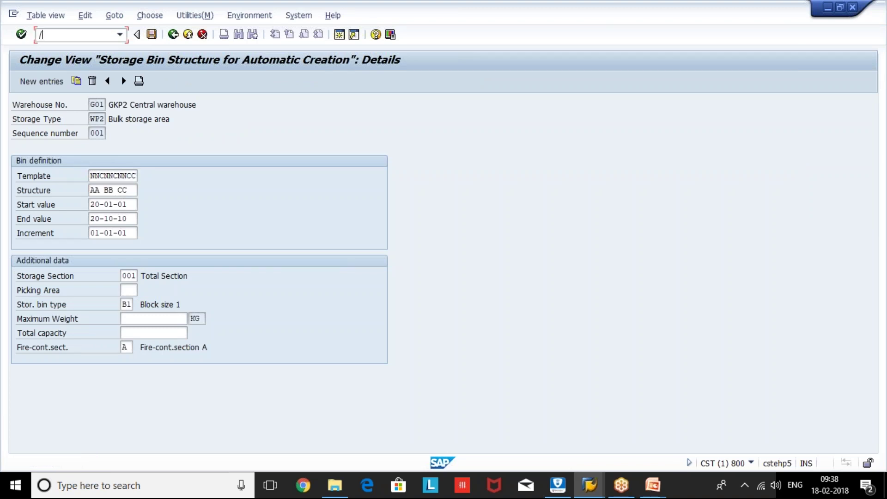
pyautogui.write('ose16')
pyautogui.press('Return')
# Bring up the selection screen for table LAGP in the Data Browser.
pyautogui.write('LGAP')
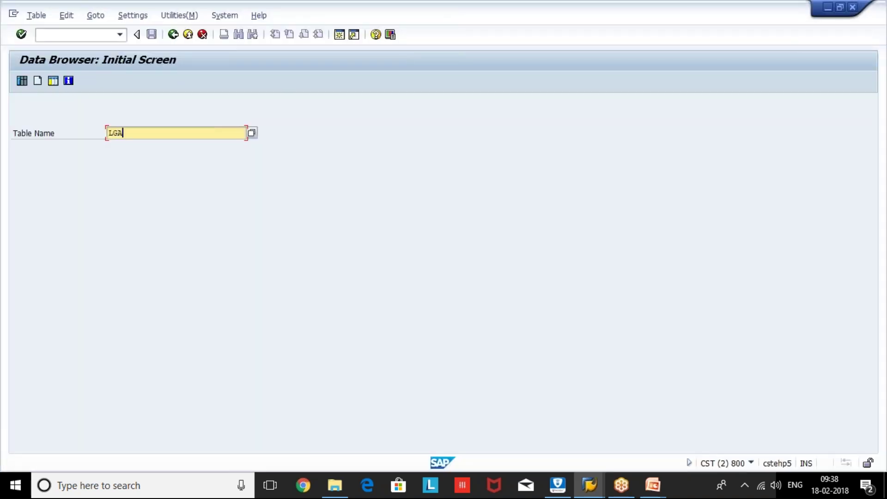
pyautogui.press('BackSpace')
pyautogui.press('BackSpace')
pyautogui.press('BackSpace')
pyautogui.write('AGP')
pyautogui.press('Return')
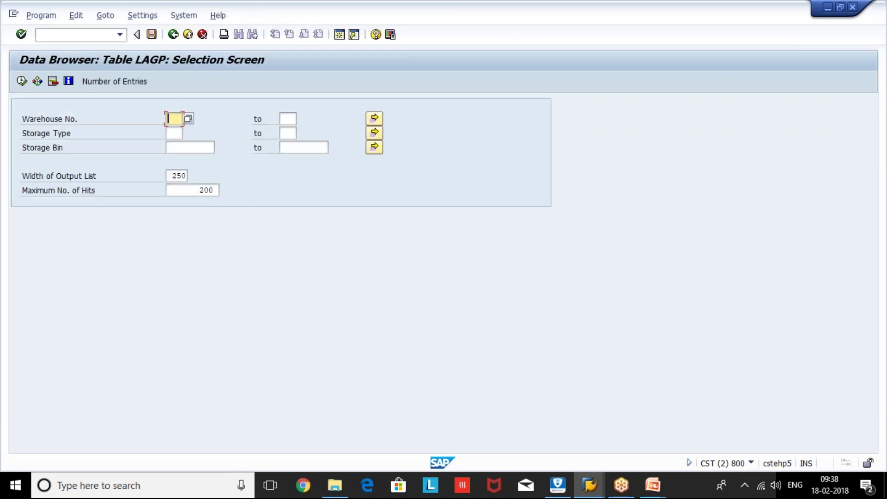
# List the LAGP entries for warehouse G01 and storage type WP2, and copy the visible storage bin numbers.
pyautogui.write('G01')
pyautogui.write('WP')
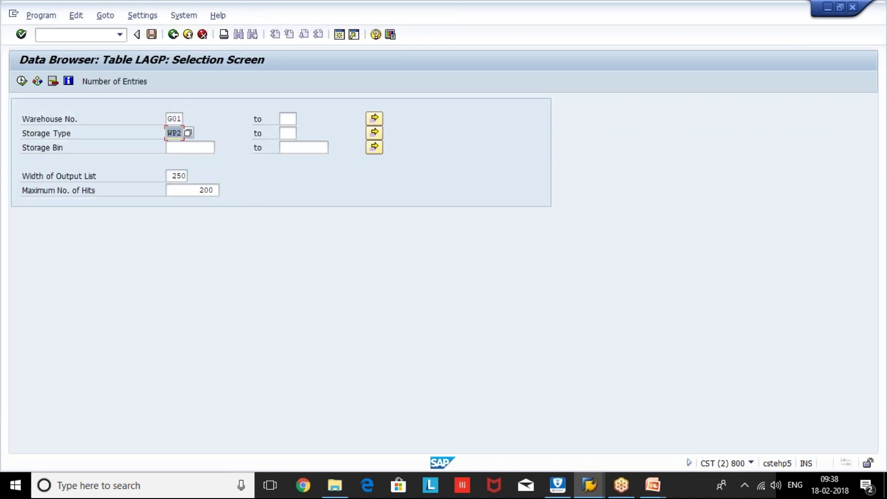
pyautogui.write('2')
pyautogui.click(22, 83)
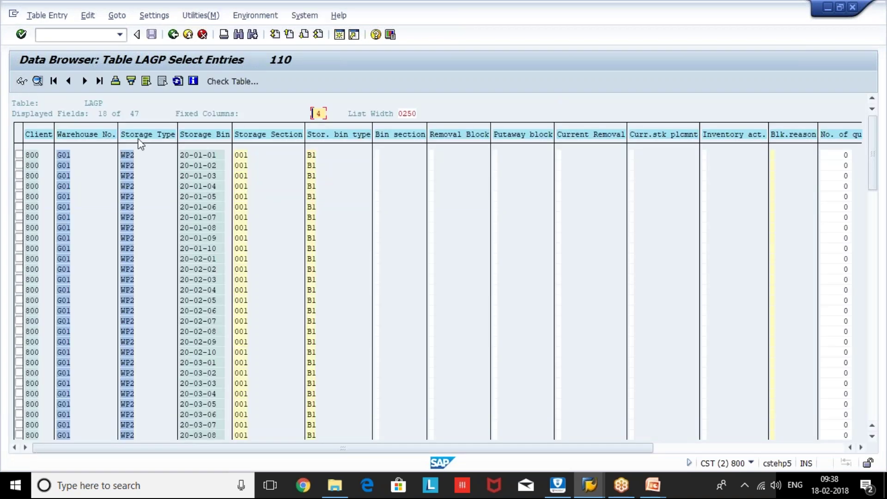
pyautogui.moveTo(180, 156); pyautogui.dragTo(234, 442)
pyautogui.hotkey('ctrl', 'c')
# Run the empty storage bins list, transaction LX01, for warehouse G01 and storage type WP2.
pyautogui.click(68, 35)
pyautogui.write('/NLX01')
pyautogui.press('Return')
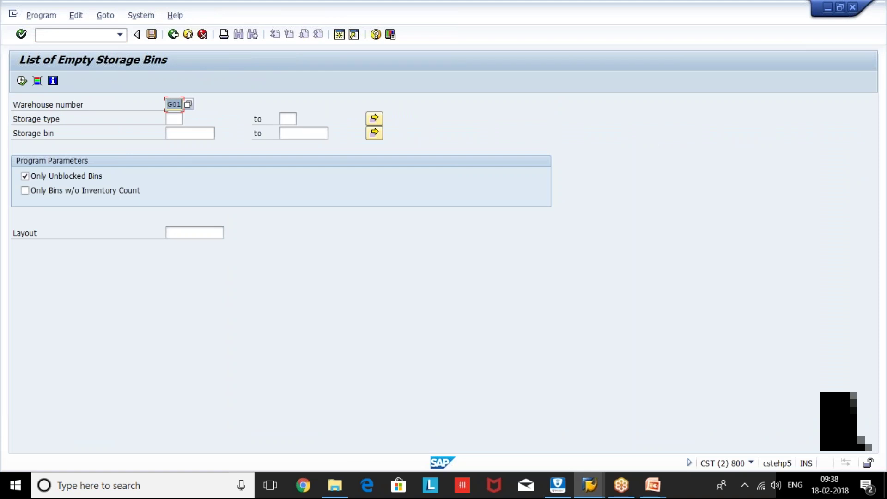
pyautogui.click(174, 119)
pyautogui.click(174, 104)
pyautogui.click(174, 118)
pyautogui.write('WP2')
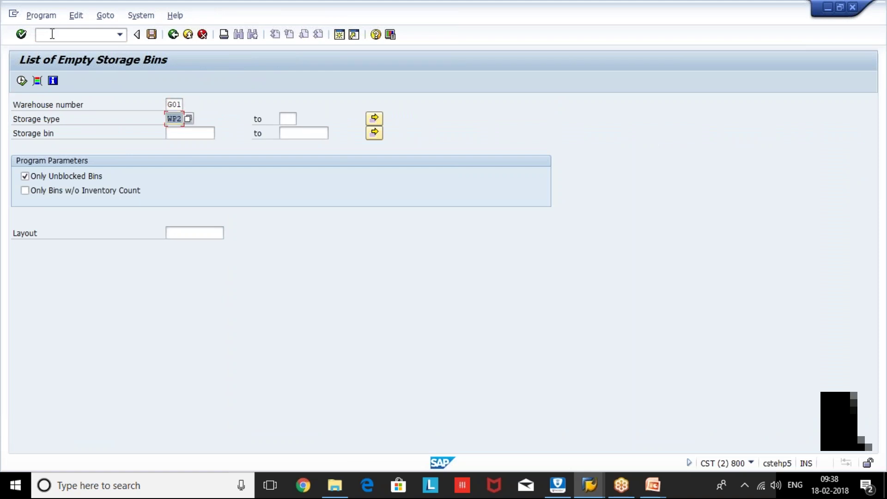
pyautogui.click(22, 81)
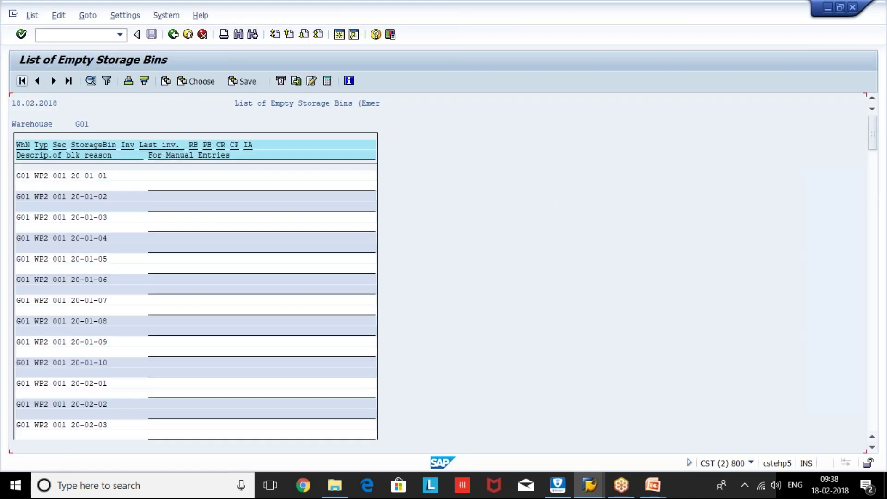
# Examine the storage bins in the empty bins list for storage type WP2, and return to the selection screen.
pyautogui.scroll(-2, 195, 305)
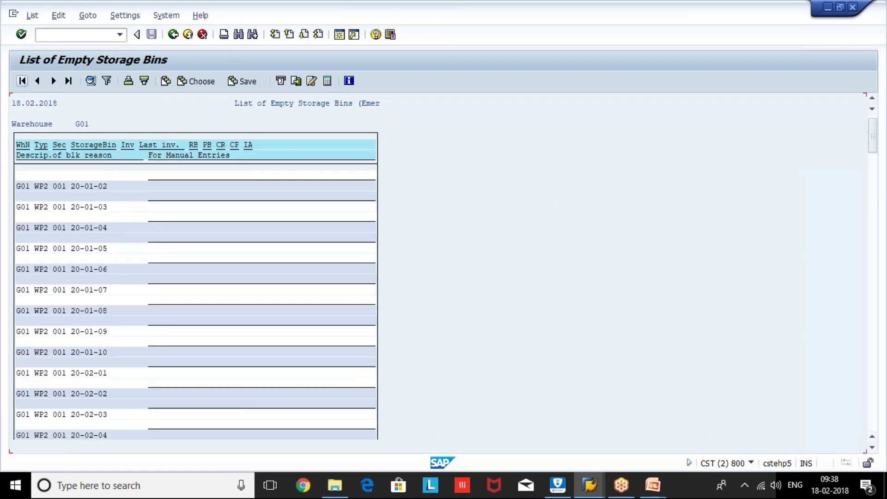
pyautogui.scroll(2, 196, 305)
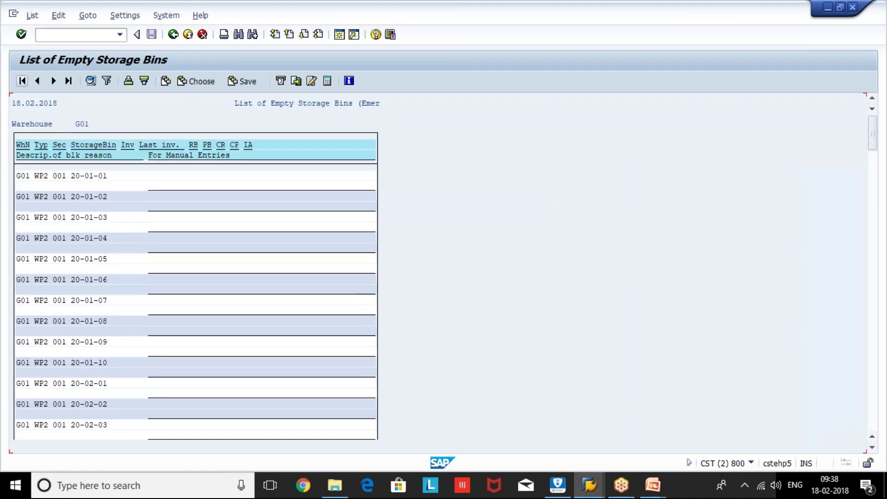
pyautogui.click(90, 177)
pyautogui.click(40, 178)
pyautogui.moveTo(72, 182); pyautogui.dragTo(110, 182)
pyautogui.press('Up')
pyautogui.press('Up')
pyautogui.press('Up')
pyautogui.press('Up')
pyautogui.press('Up')
pyautogui.press('Up')
pyautogui.click(173, 34)
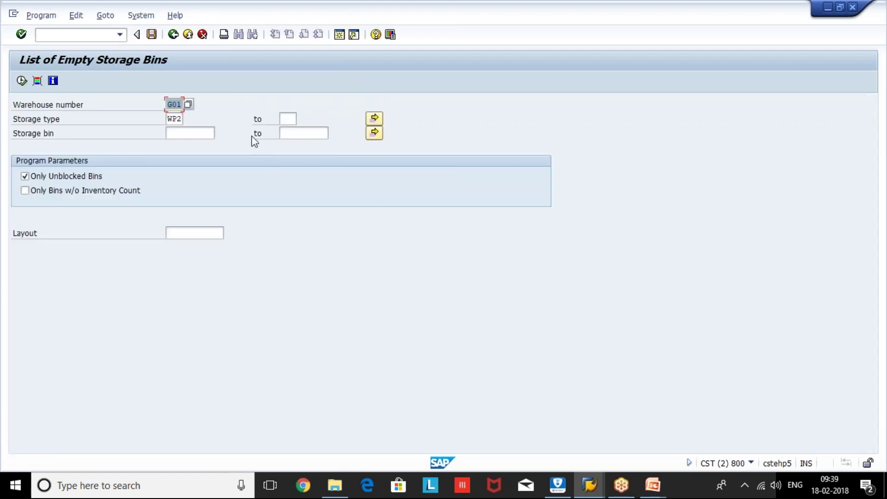
# Start manual storage bin creation with transaction LS01N and enter bin TT-01-0 in warehouse G01, storage type WP2.
pyautogui.click(88, 36)
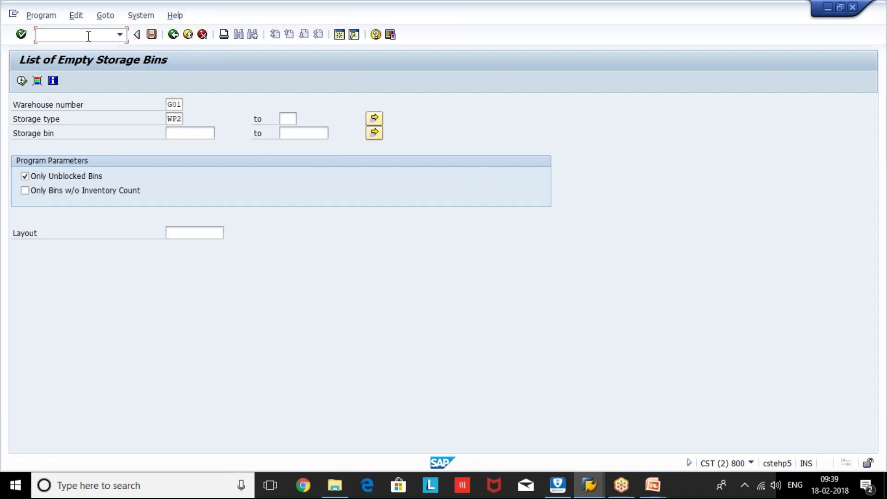
pyautogui.write('/NLS01N')
pyautogui.press('Return')
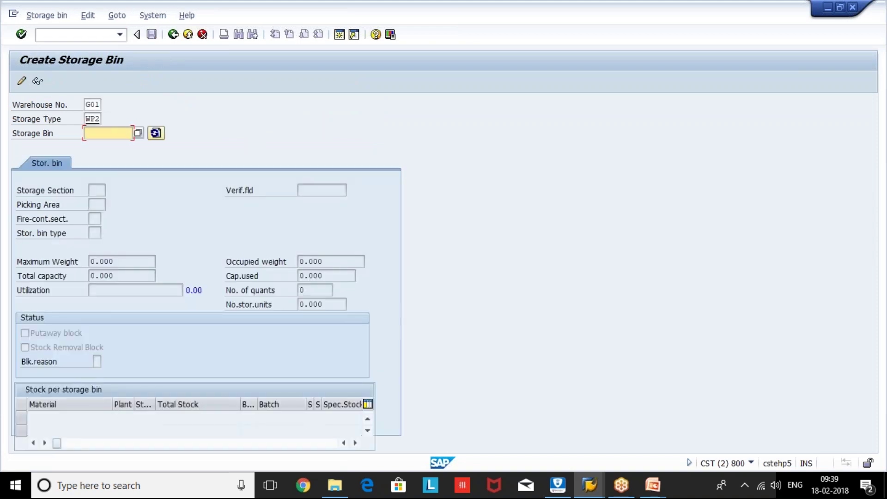
pyautogui.write('TT-01-0')
pyautogui.press('Return')
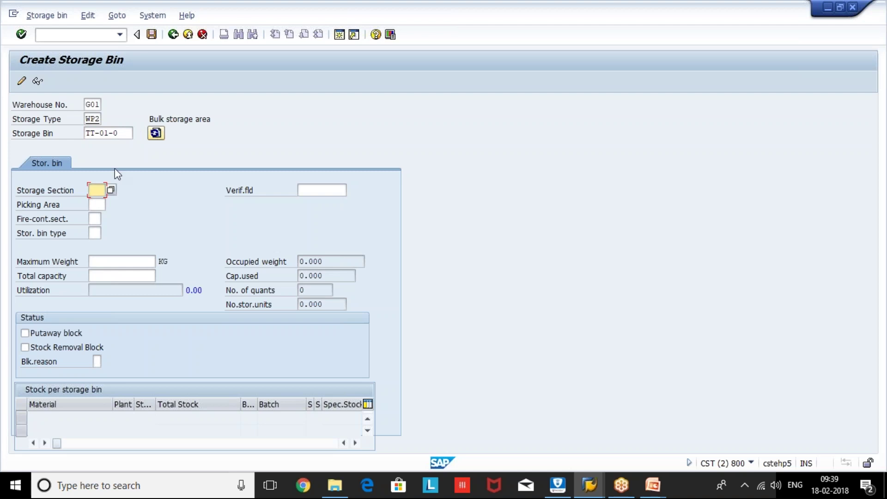
# Assign storage section 001 and storage bin type B1 (Block size 1) to bin TT-01-0, and save it.
pyautogui.press('F4')
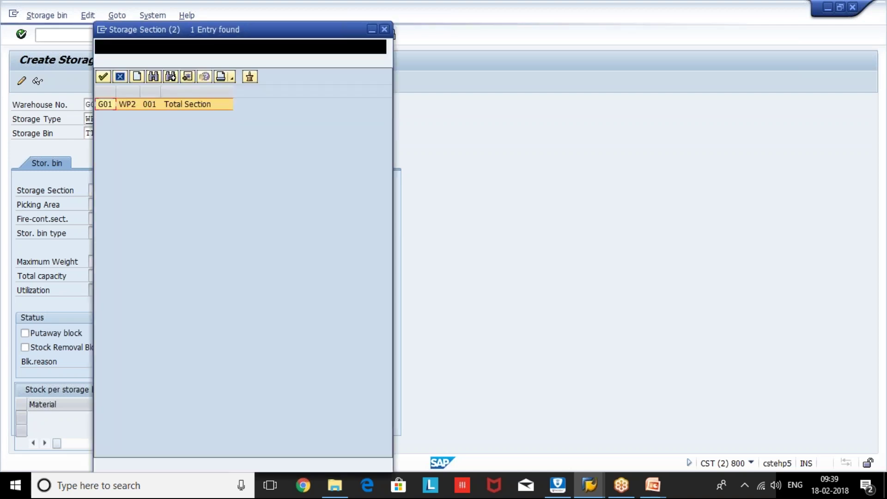
pyautogui.doubleClick(190, 106)
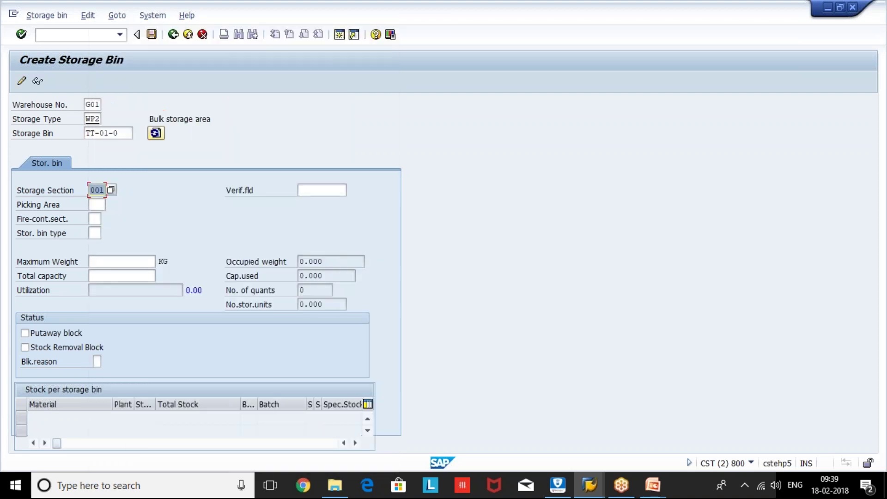
pyautogui.click(95, 234)
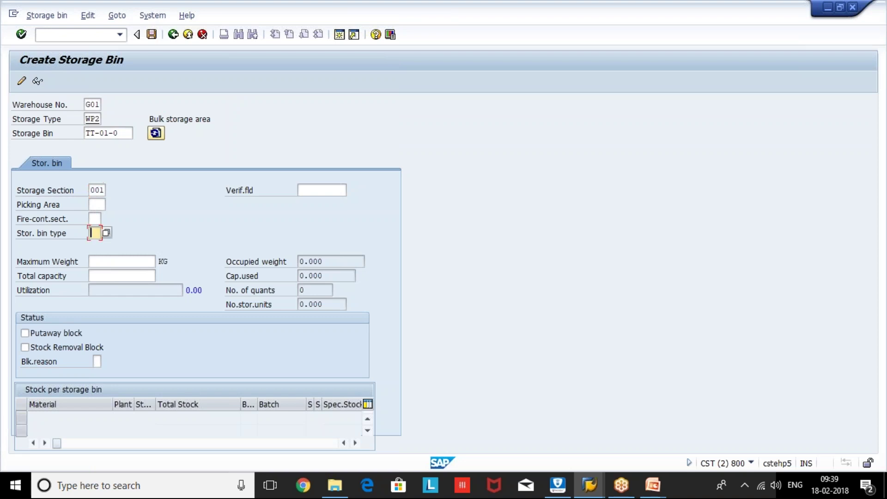
pyautogui.press('F4')
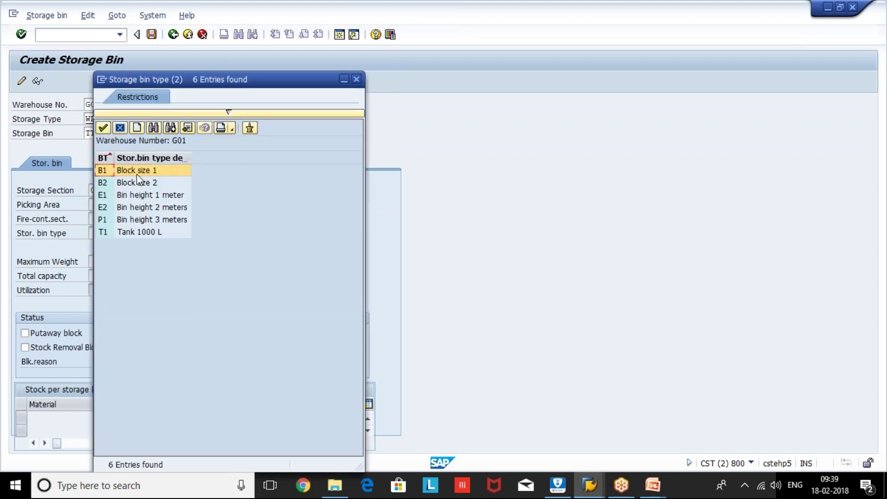
pyautogui.doubleClick(153, 170)
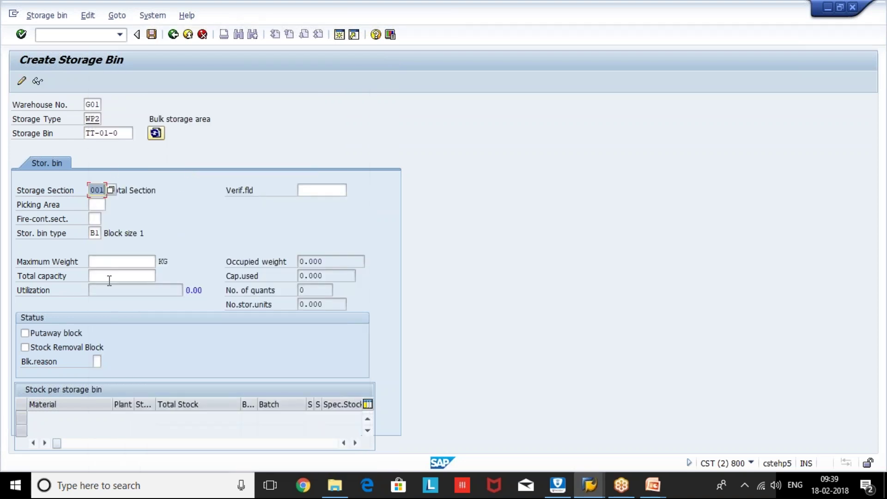
pyautogui.click(121, 262)
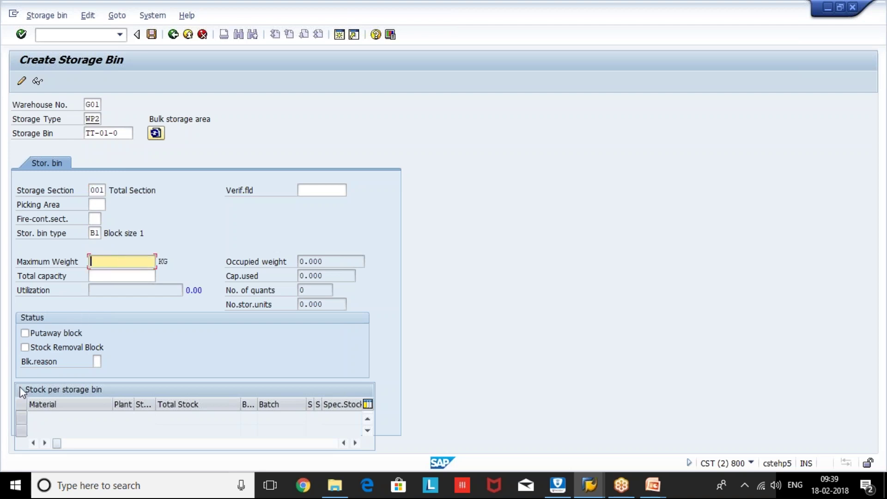
pyautogui.click(149, 39)
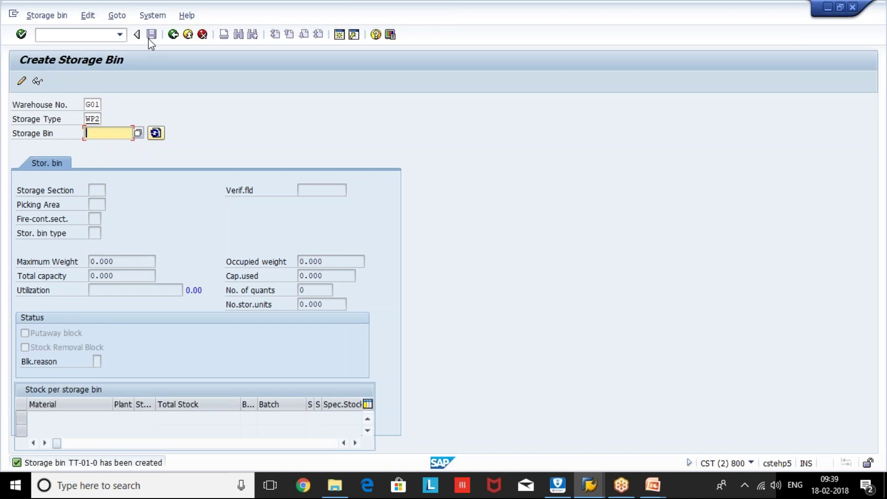
# Switch to changing storage bins, show the transaction code in the status bar, and load bin TT-01-0.
pyautogui.click(46, 15)
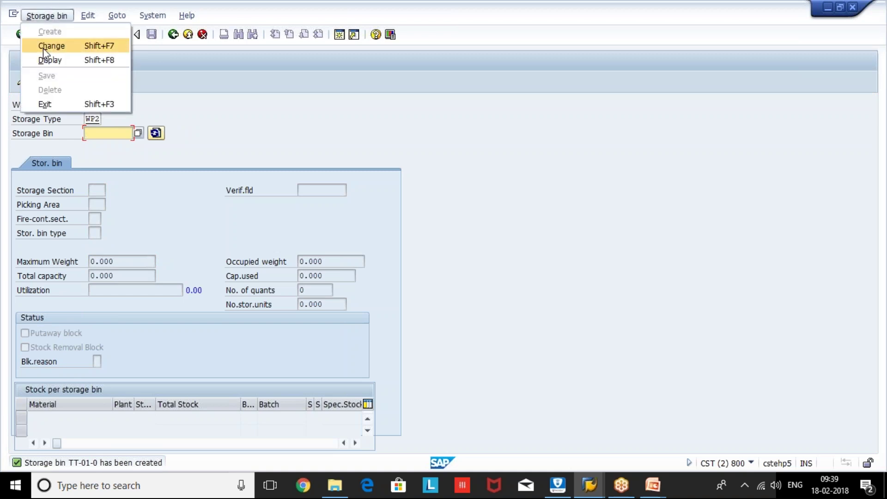
pyautogui.click(43, 47)
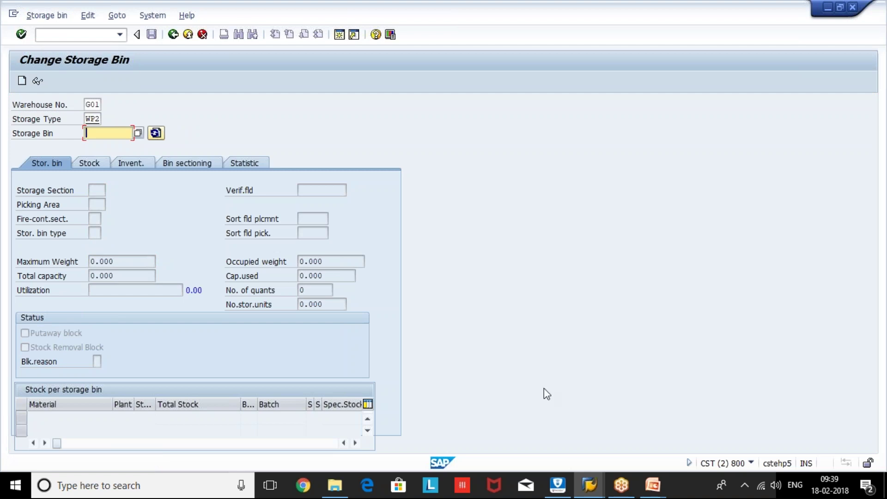
pyautogui.click(754, 462)
pyautogui.click(827, 411)
pyautogui.write('TT-01-0')
pyautogui.press('Return')
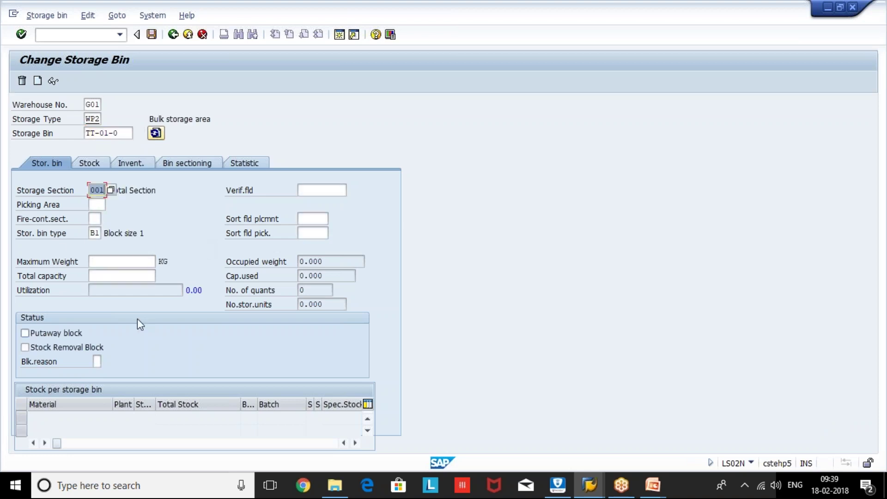
# Check the bin sectioning and general data of bin TT-01-0, and switch the bin to display mode.
pyautogui.click(177, 166)
pyautogui.click(60, 160)
pyautogui.click(151, 36)
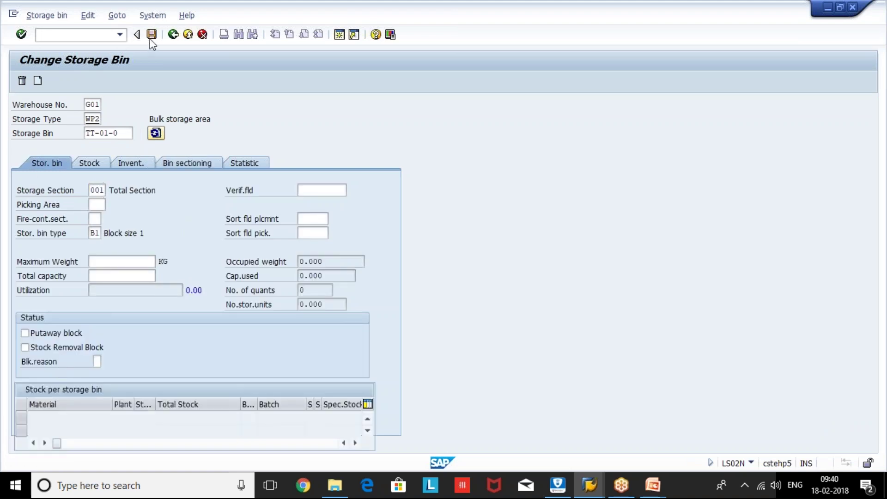
pyautogui.click(33, 16)
pyautogui.click(33, 65)
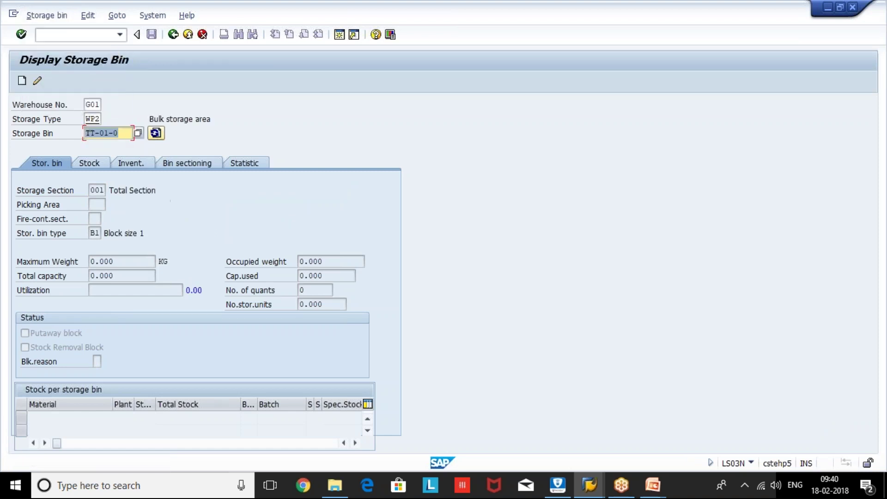
# Open bin TT-01-0 for changing and save it with a putaway block and blocking reason 1 (Maintenance Work).
pyautogui.click(79, 35)
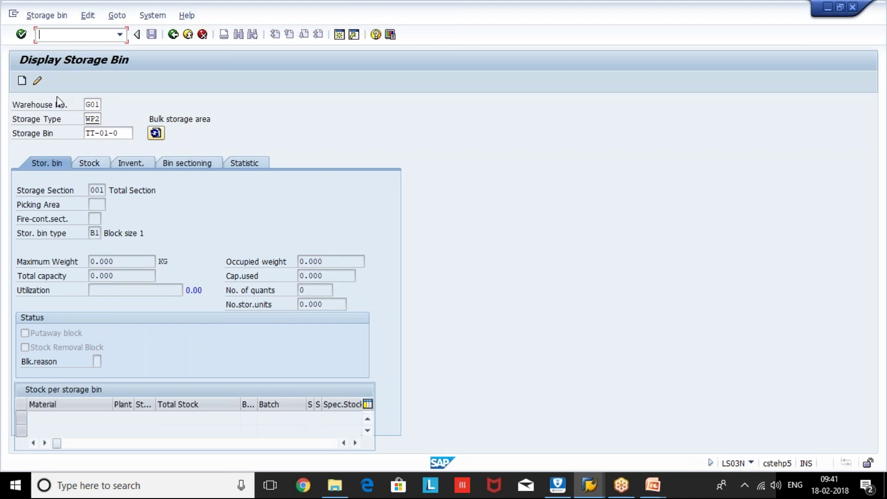
pyautogui.click(33, 16)
pyautogui.click(46, 45)
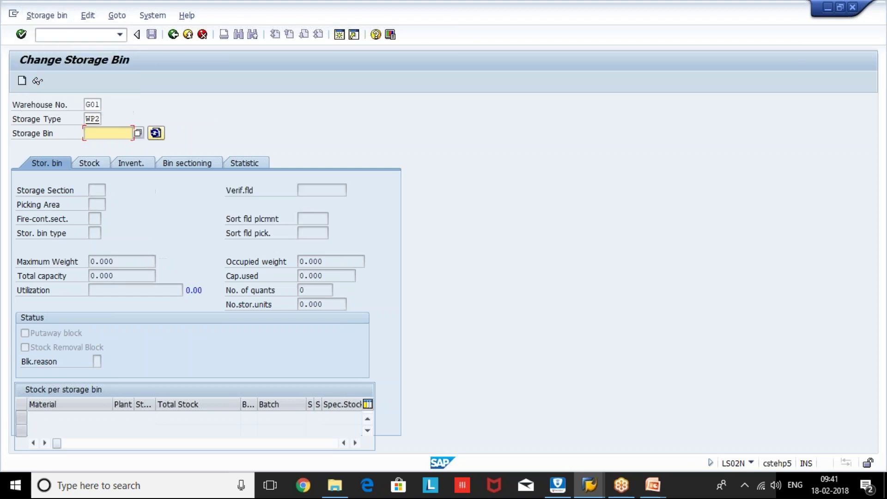
pyautogui.press('Return')
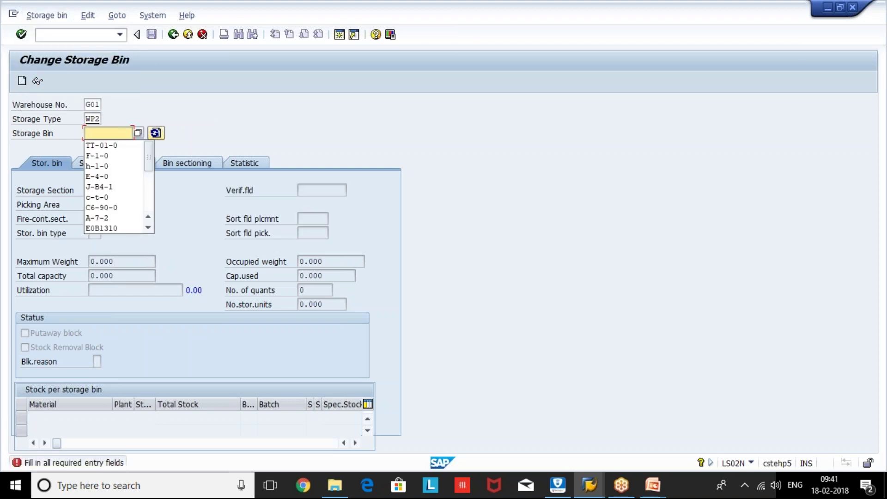
pyautogui.press('Return')
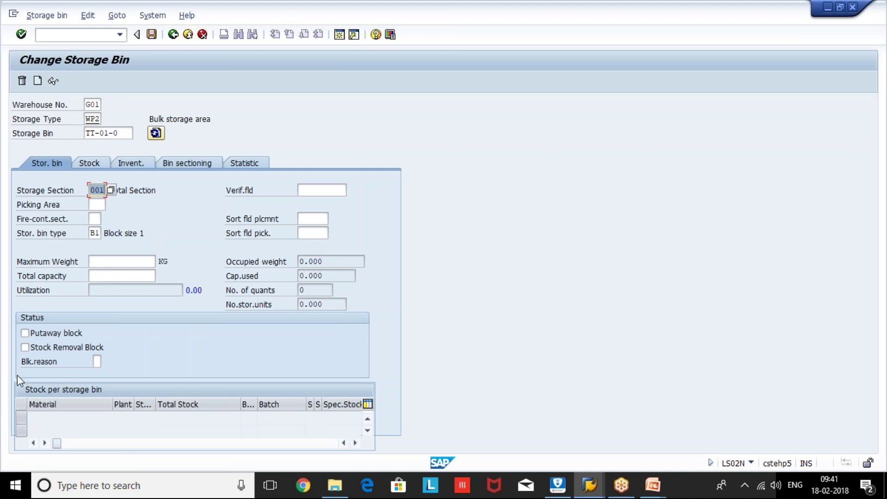
pyautogui.click(25, 334)
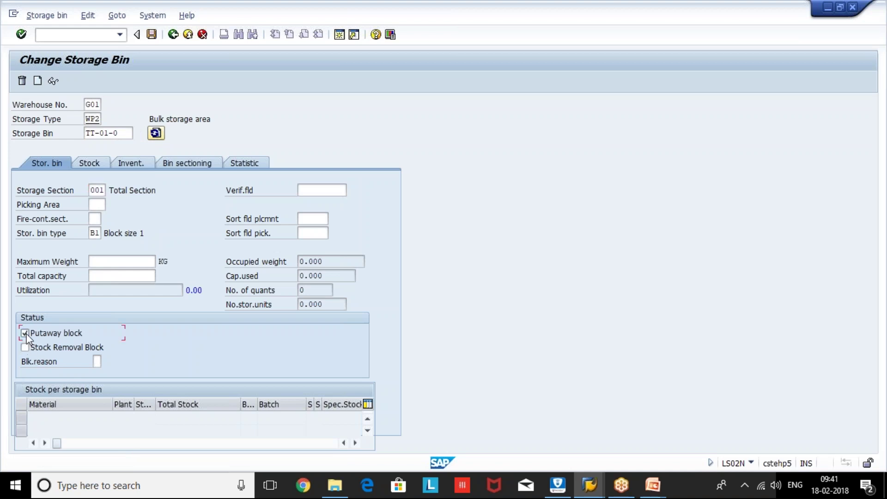
pyautogui.click(94, 362)
pyautogui.click(106, 362)
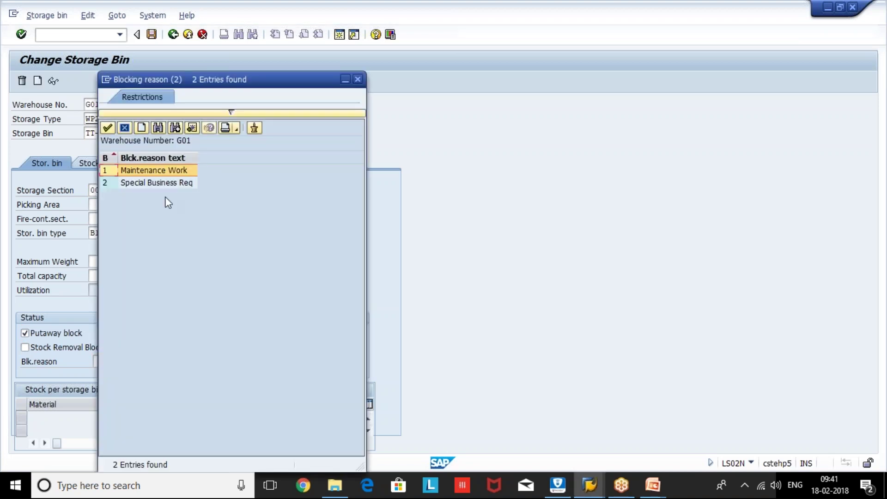
pyautogui.doubleClick(133, 171)
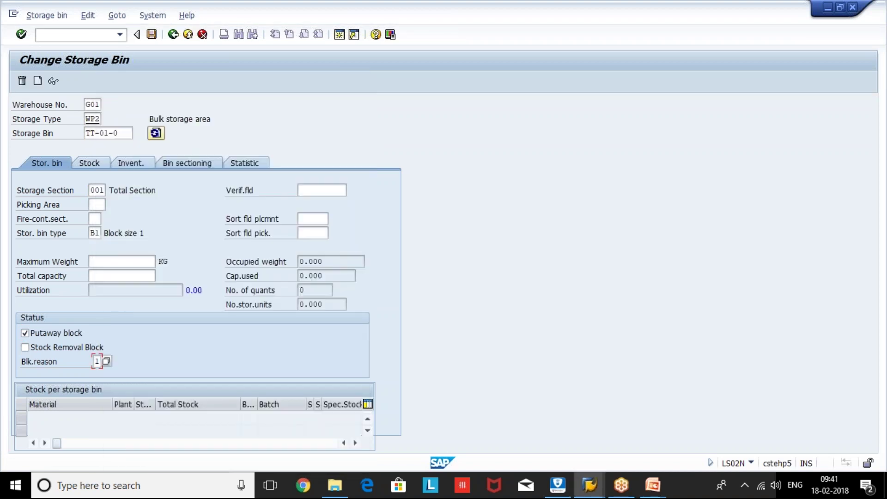
pyautogui.press('Return')
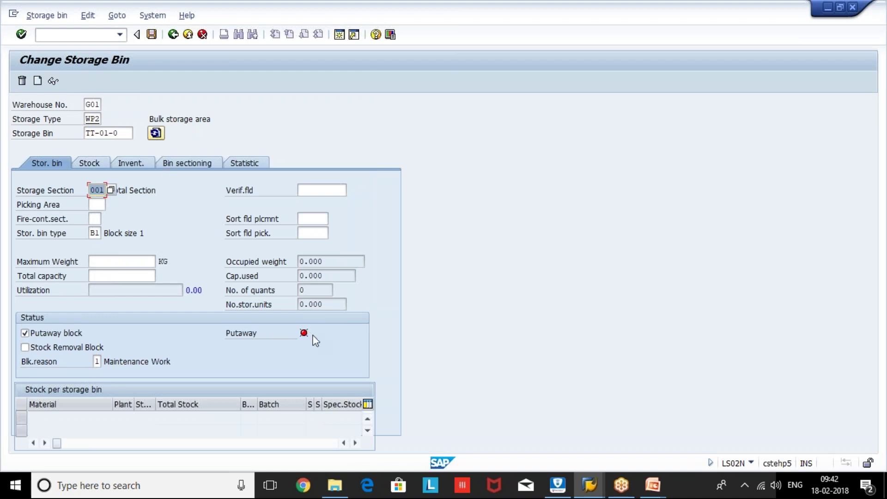
pyautogui.click(152, 34)
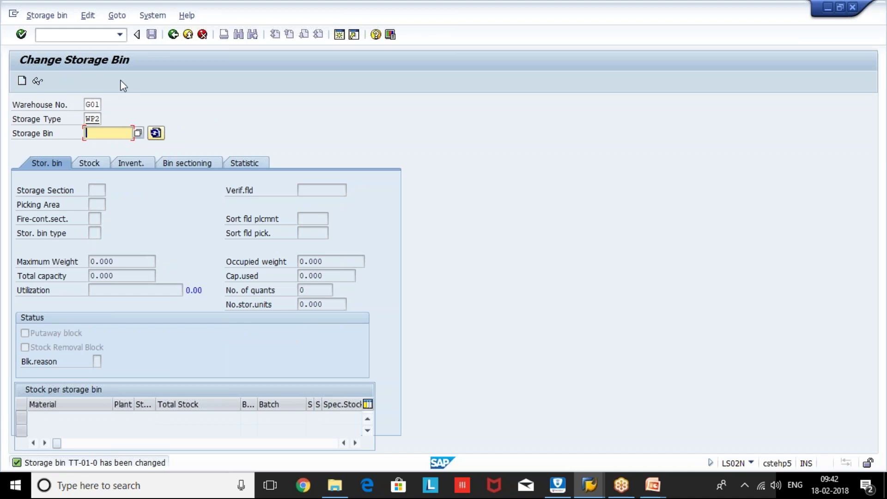
# Reload bin TT-01-0, save it with a stock removal block as well, and display the bin.
pyautogui.write('TT-01-0')
pyautogui.press('Return')
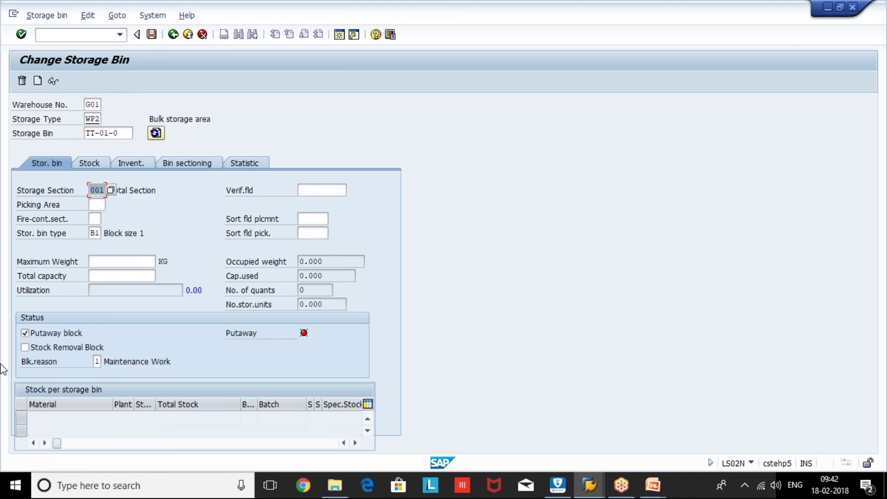
pyautogui.click(24, 349)
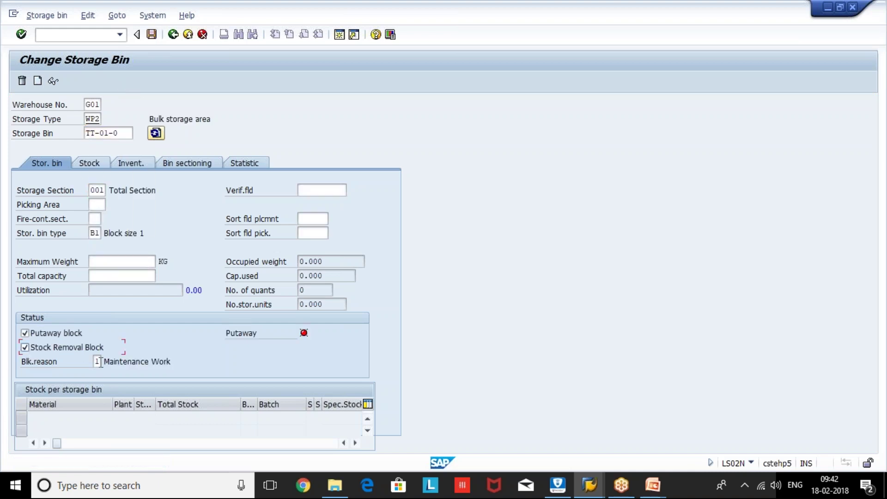
pyautogui.click(152, 35)
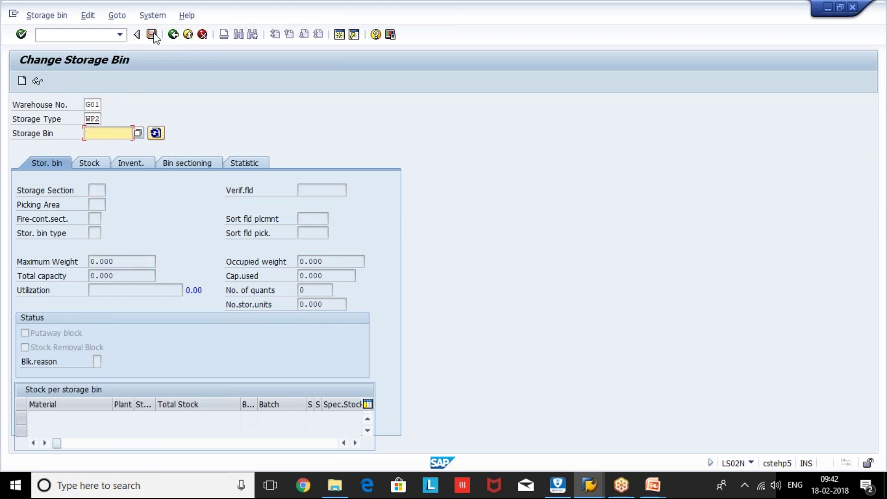
pyautogui.click(48, 16)
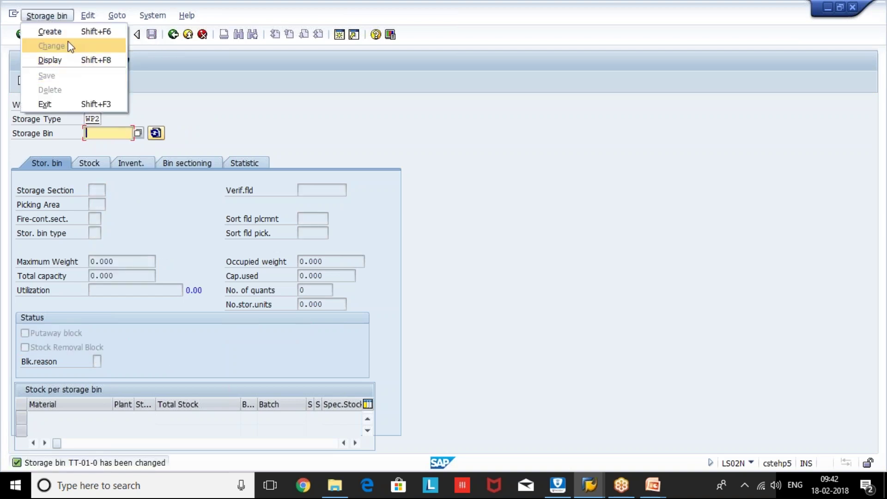
pyautogui.click(65, 60)
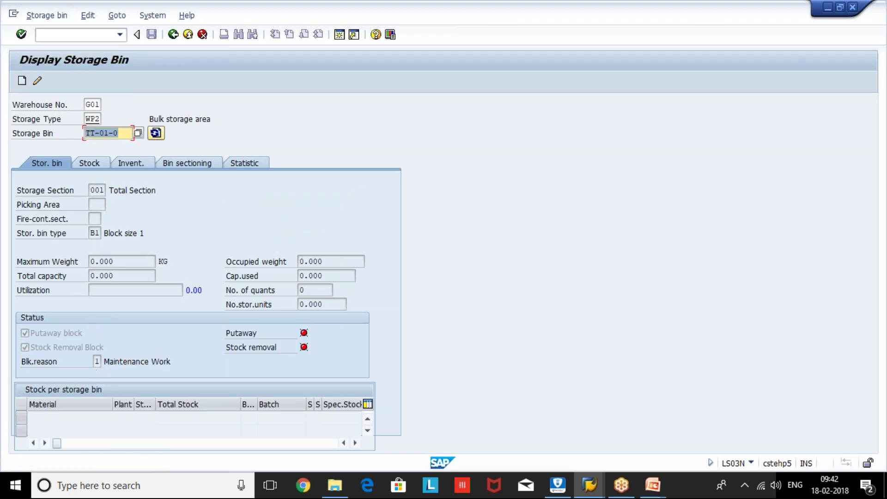
# Open bin TT-01-0 for changing again, set its blocking reason to 2 (Special Business Req), and save it.
pyautogui.click(47, 16)
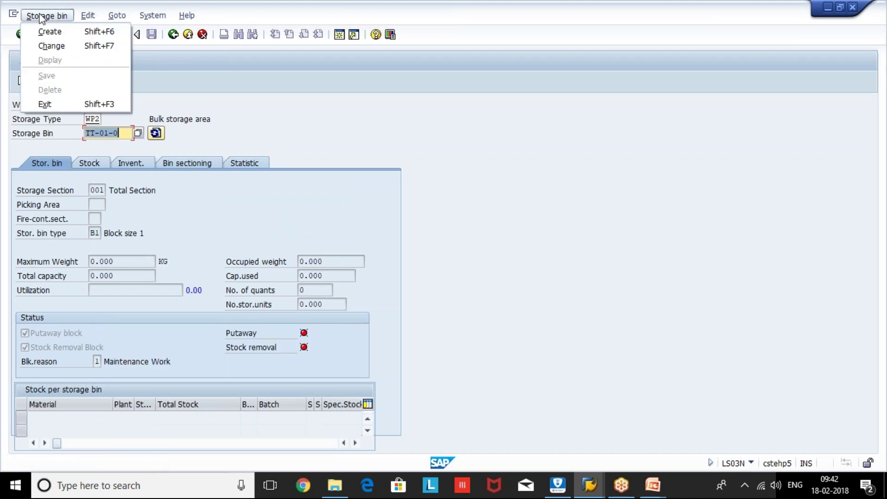
pyautogui.click(52, 46)
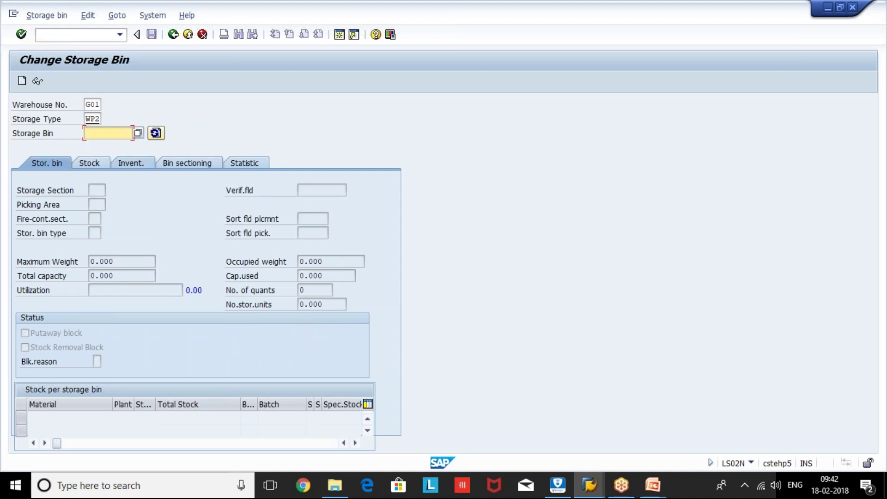
pyautogui.press('Down')
pyautogui.press('Return')
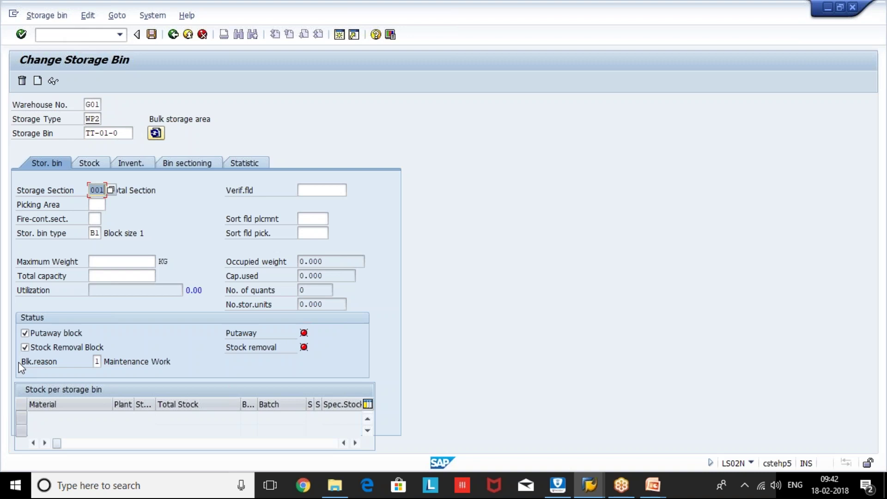
pyautogui.click(98, 361)
pyautogui.click(109, 362)
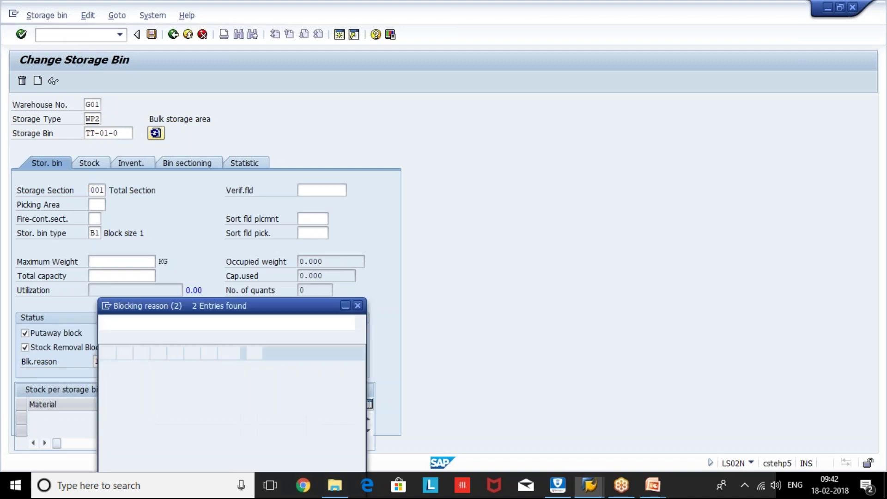
pyautogui.doubleClick(145, 183)
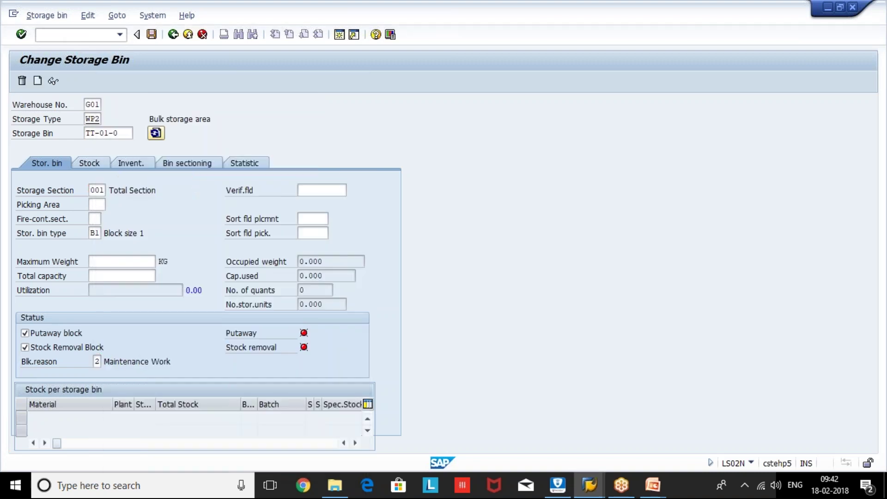
pyautogui.click(151, 34)
# Start transaction LS06 and list all storage bins of warehouse G01, storage type WP2, for blocking or unblocking.
pyautogui.click(71, 32)
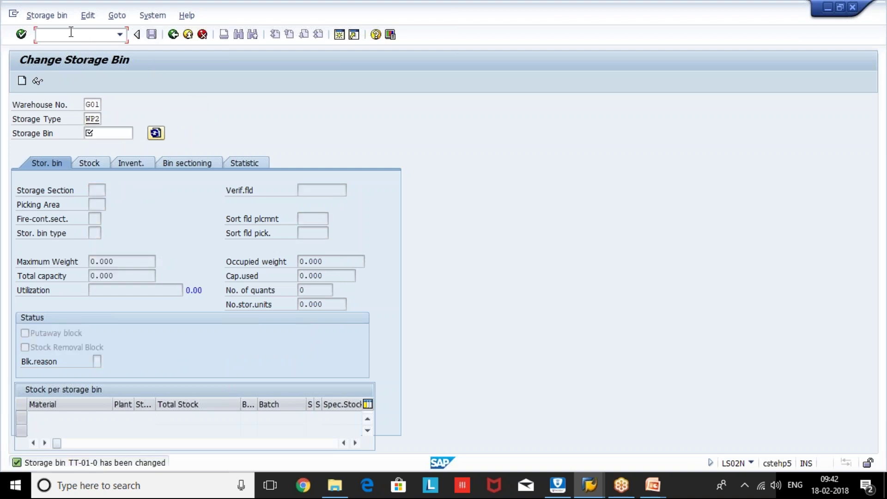
pyautogui.write('/NLS0')
pyautogui.press('Return')
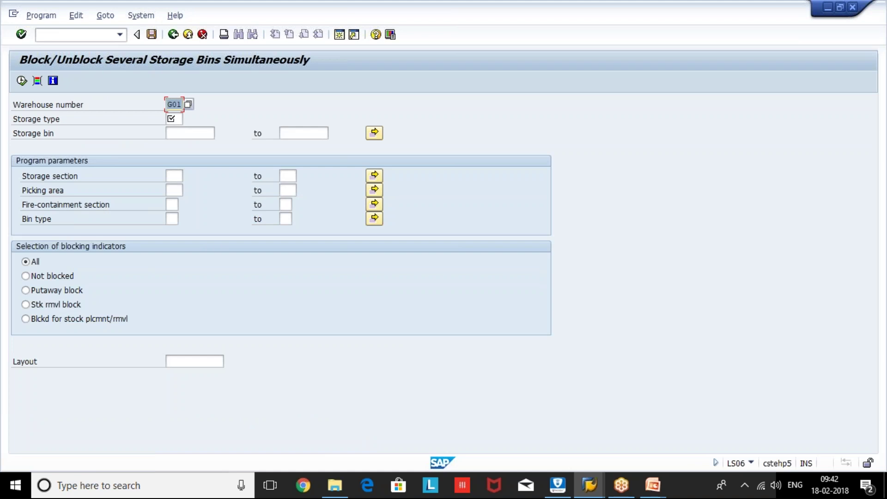
pyautogui.press('Tab')
pyautogui.write('WP')
pyautogui.press('Down')
pyautogui.press('Return')
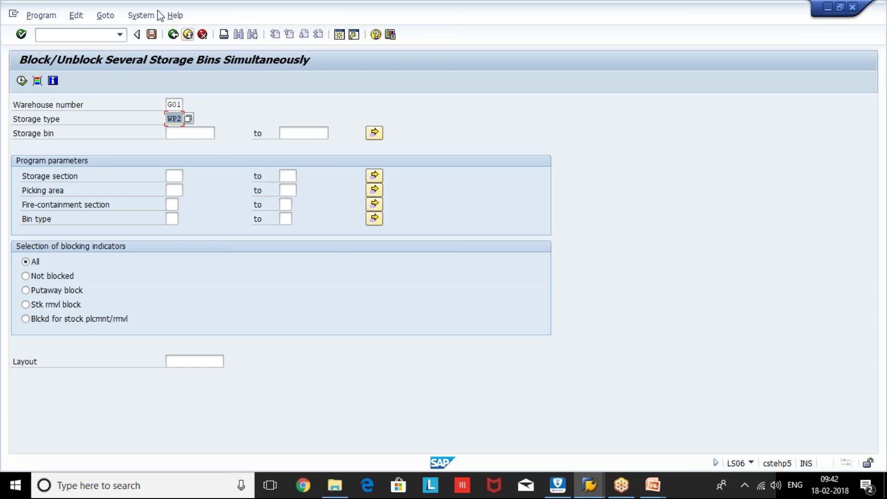
pyautogui.click(174, 106)
pyautogui.click(174, 118)
pyautogui.click(21, 81)
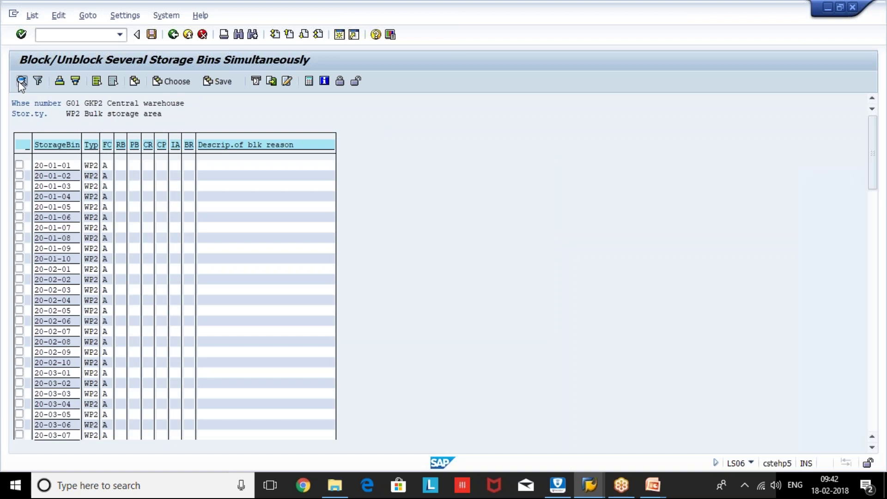
# Select bin G-10 near the end of the bin list and view its details.
pyautogui.press('pagedown')
pyautogui.press('pagedown')
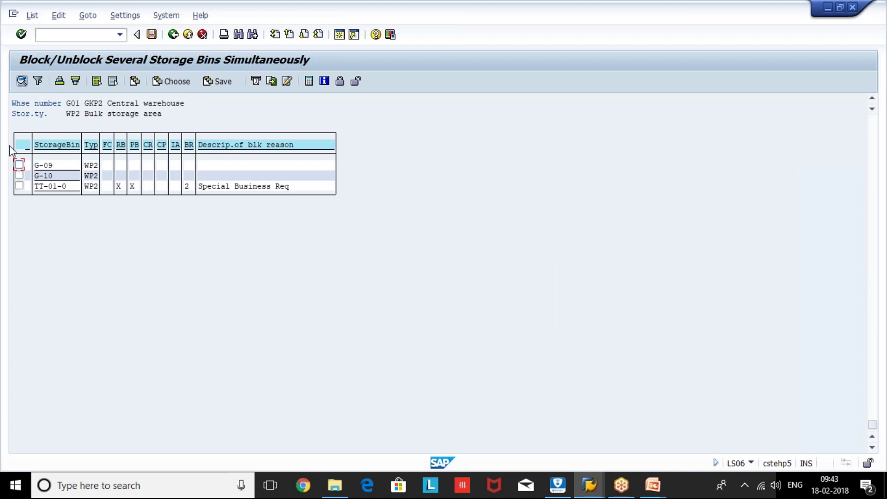
pyautogui.click(18, 176)
pyautogui.click(22, 81)
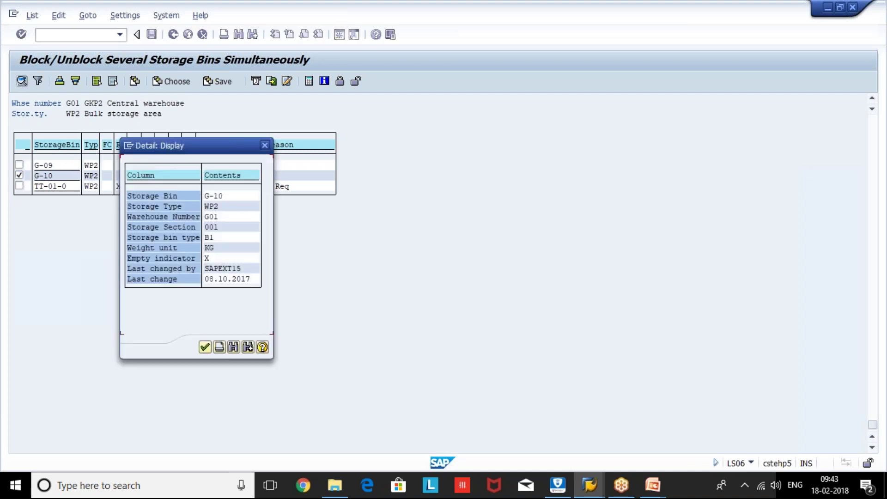
pyautogui.click(206, 345)
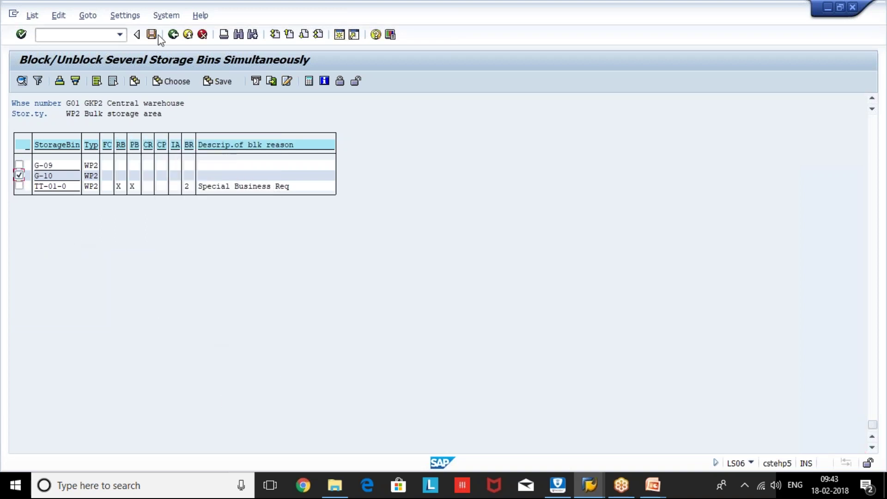
# Apply a putaway block to the selected bin G-10 with blocking reason 1 (Maintenance Work).
pyautogui.click(340, 83)
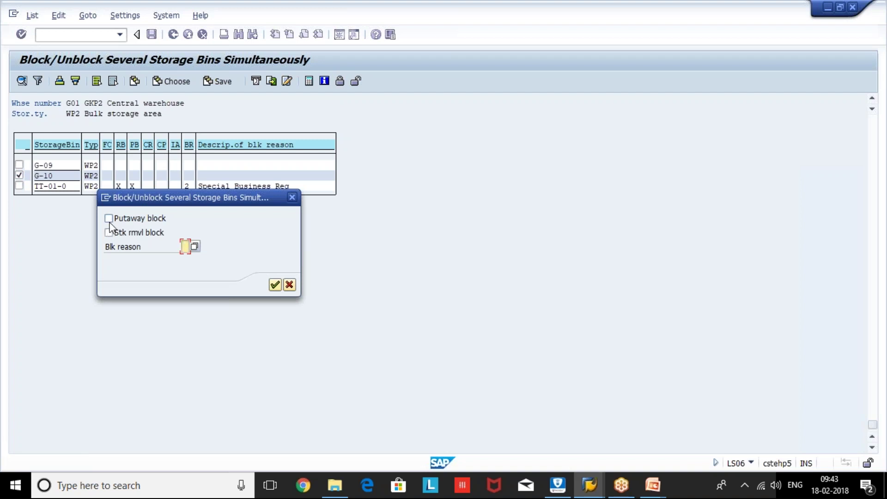
pyautogui.click(109, 218)
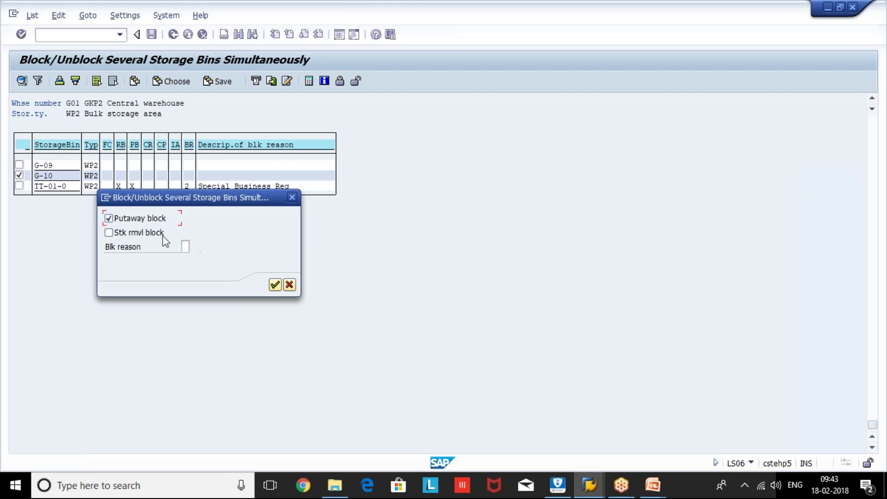
pyautogui.click(194, 246)
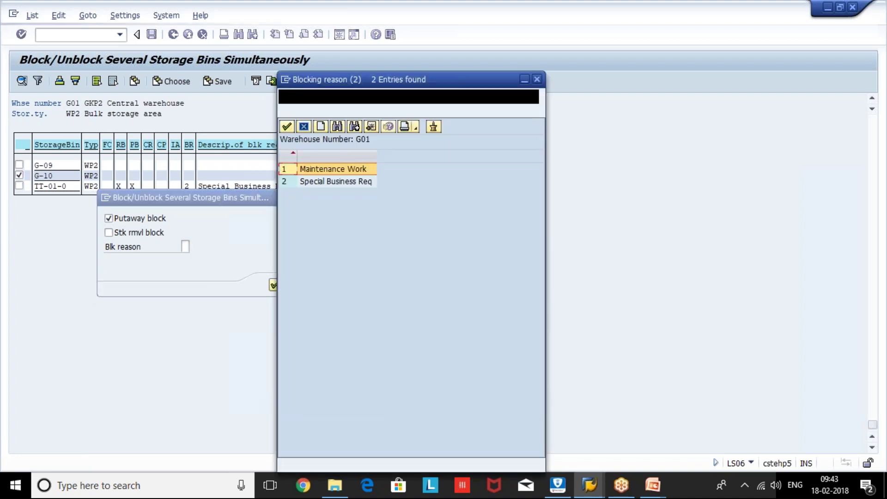
pyautogui.doubleClick(329, 171)
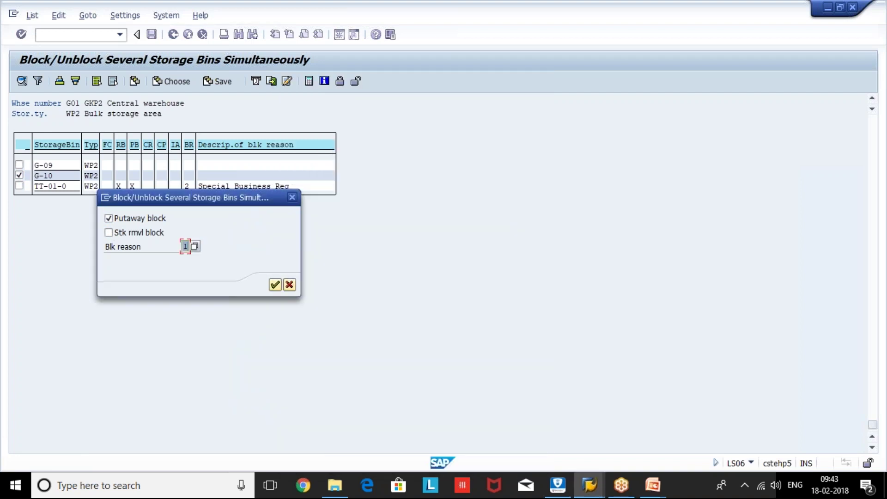
pyautogui.click(274, 285)
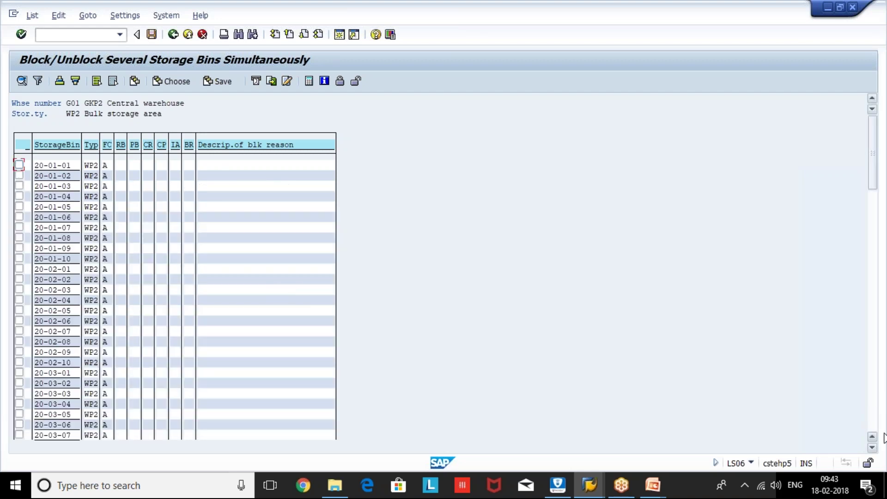
# Check the putaway block and blocking reason of bin G-10 in the list, and save the change.
pyautogui.click(873, 415)
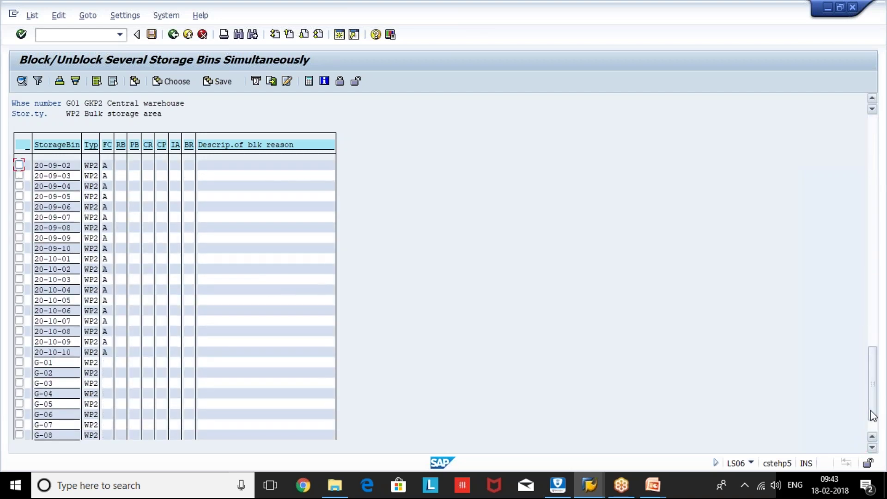
pyautogui.click(872, 447)
pyautogui.scroll(-1, 873, 451)
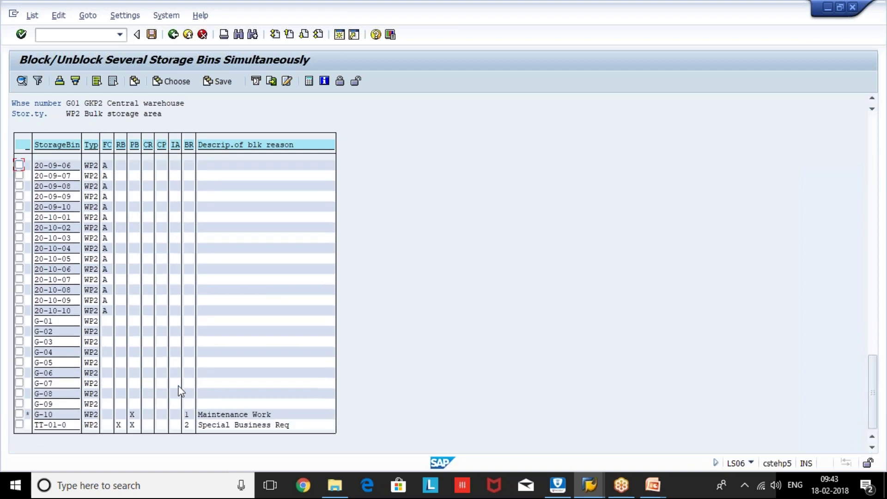
pyautogui.click(131, 416)
pyautogui.click(188, 416)
pyautogui.click(145, 41)
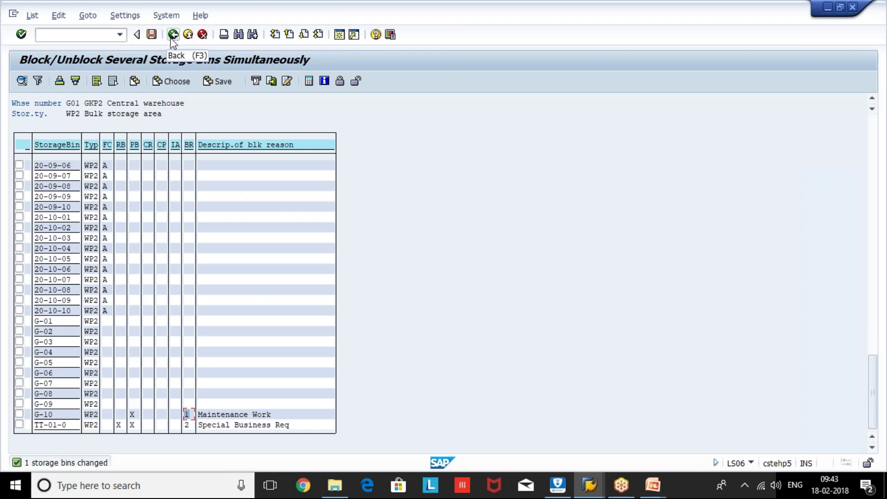
# Return to the SAP Easy Access screen and switch to the PowerPoint slide show about storage bins.
pyautogui.click(173, 36)
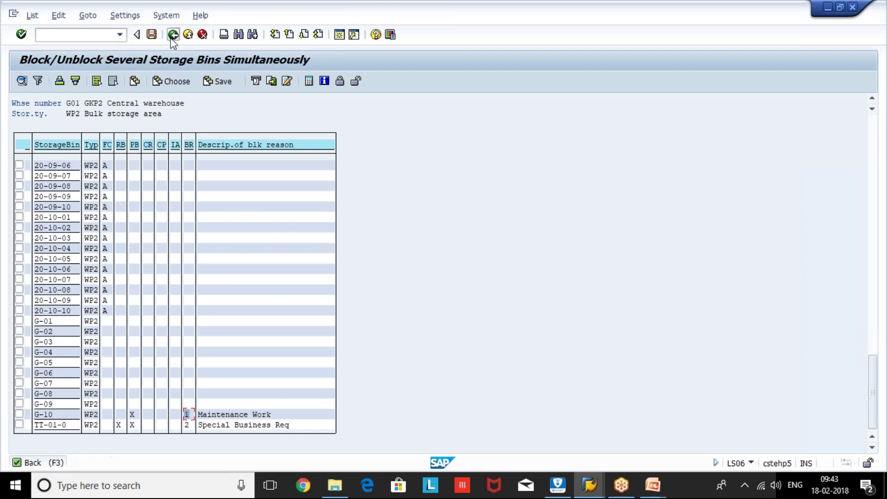
pyautogui.click(173, 36)
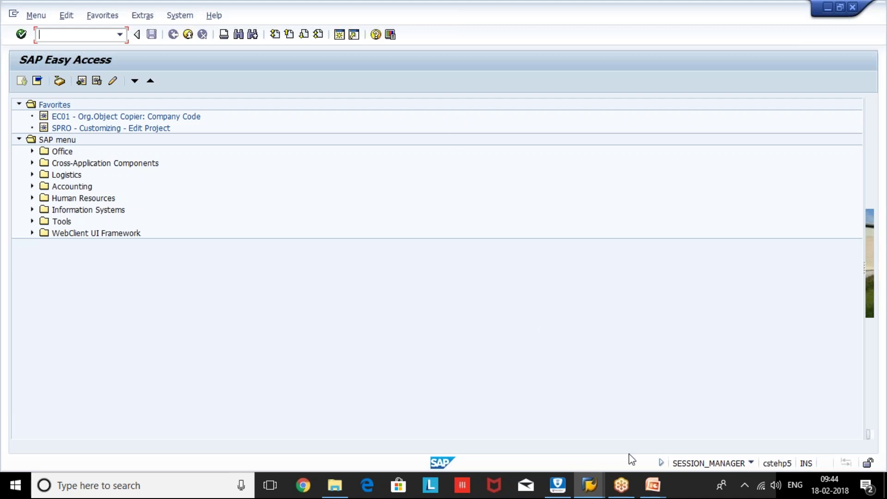
pyautogui.click(654, 485)
pyautogui.click(695, 428)
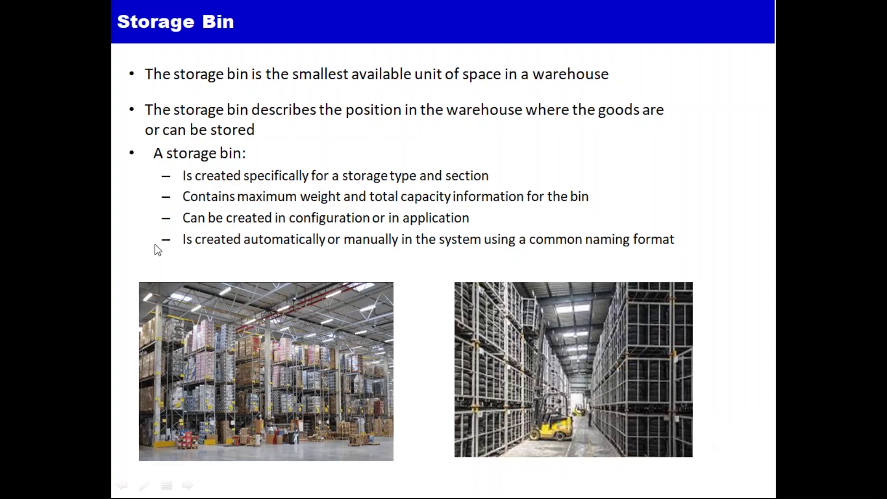